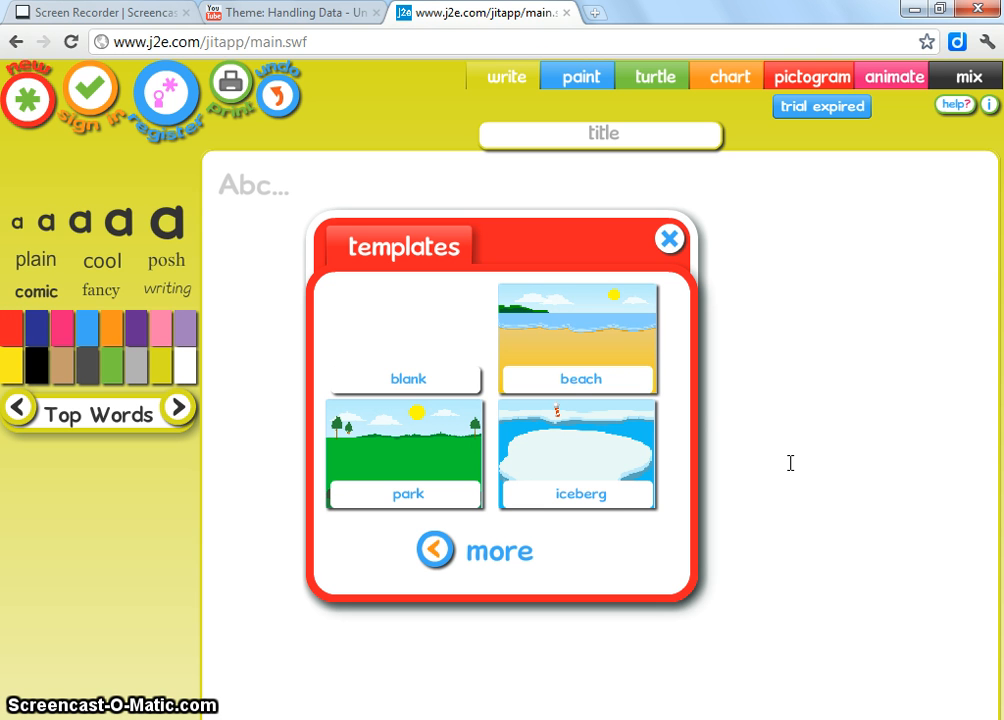
Step: Highlight the J2e web address, then switch to the goo.gl/GDmOt slide show
left_click(316, 42)
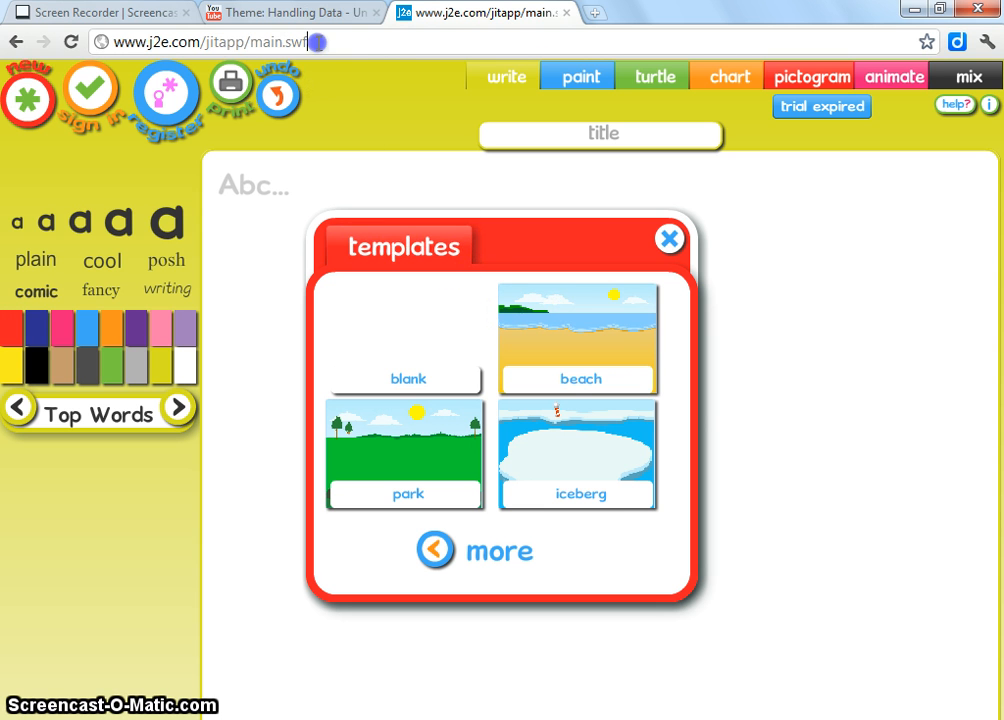
left_click_drag(316, 42, 78, 35)
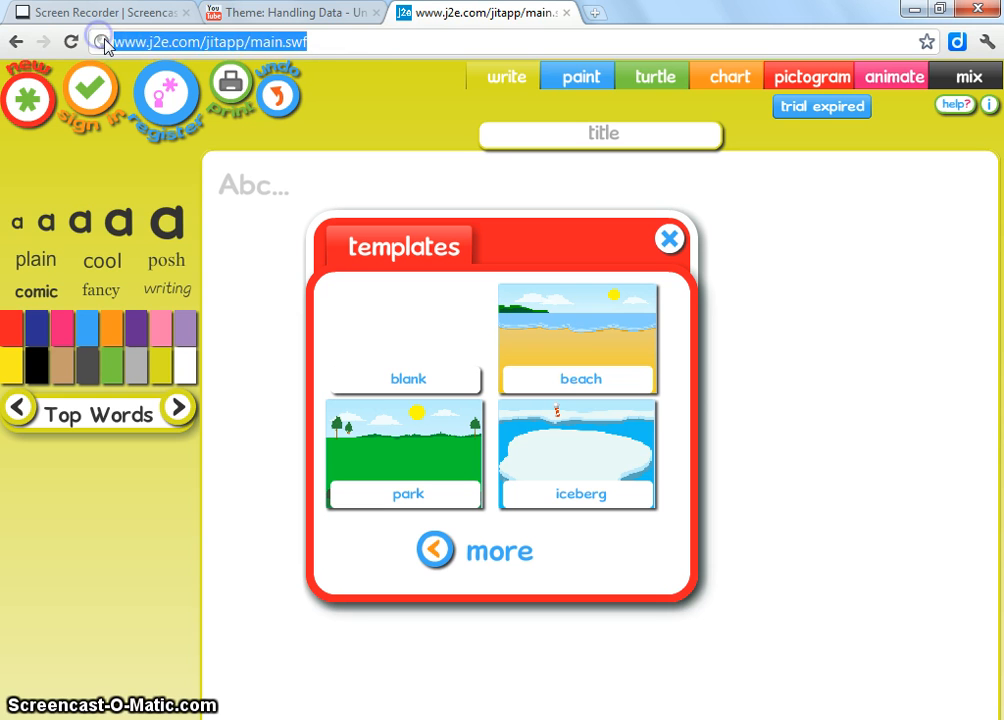
left_click(353, 42)
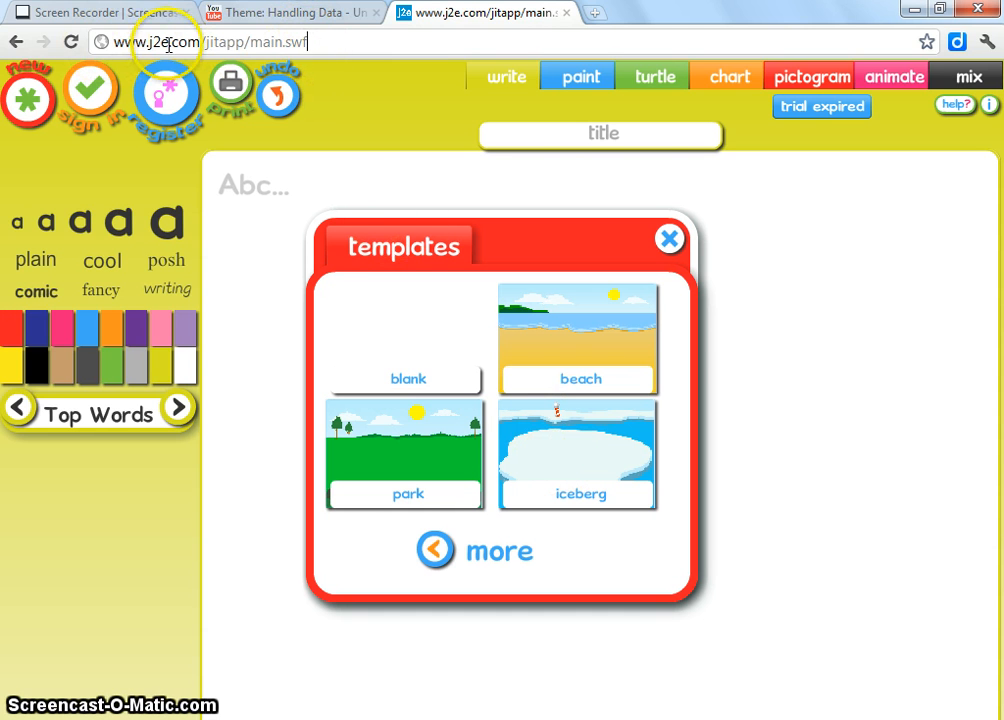
key("alt+Tab")
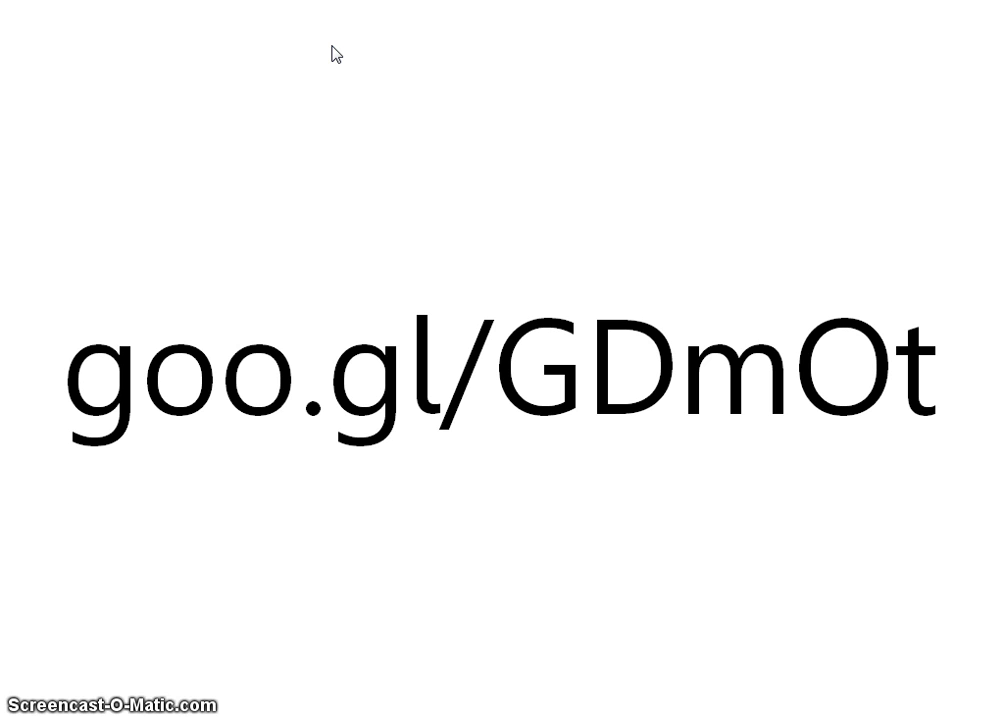
Step: Flip between the browser and the short-link slide, ending back on the J2e page
key("alt+Tab")
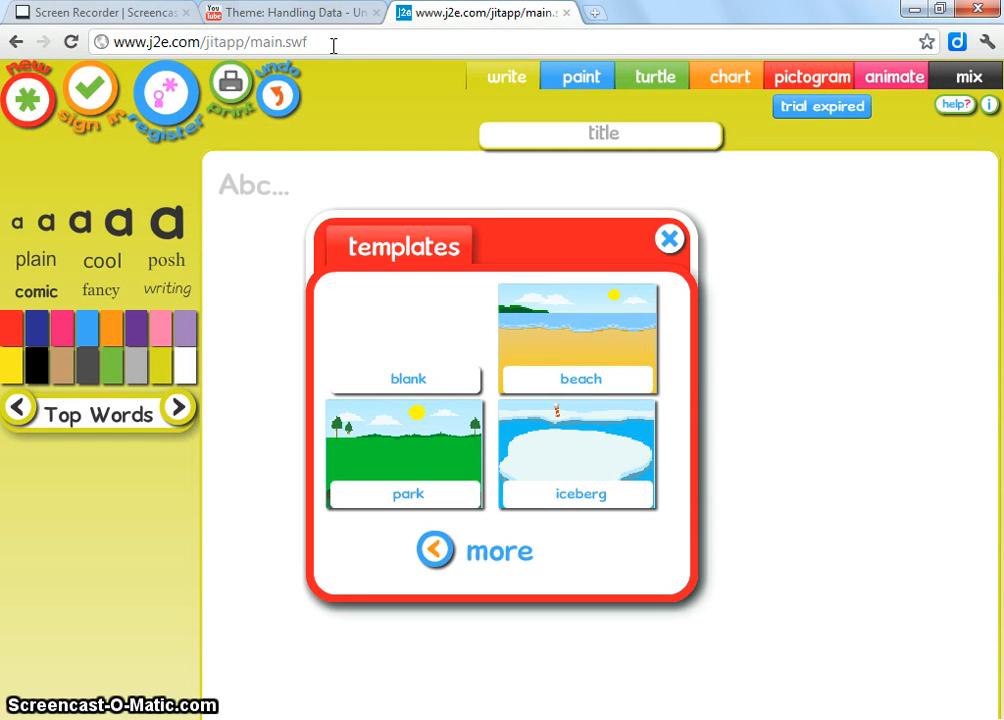
key("alt+Tab")
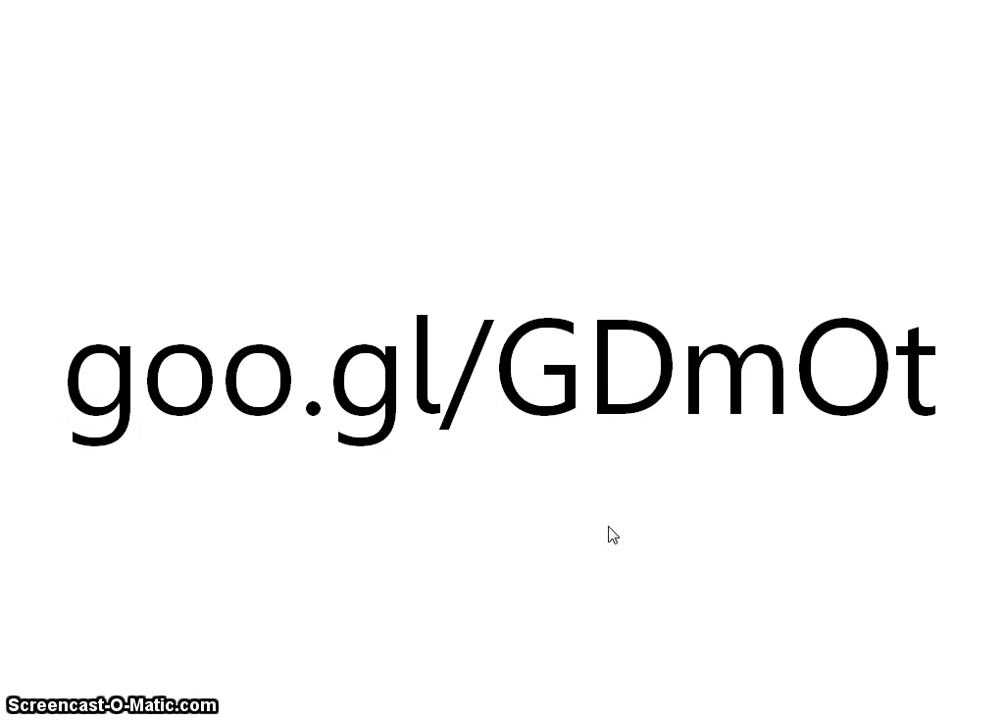
key("alt+Tab")
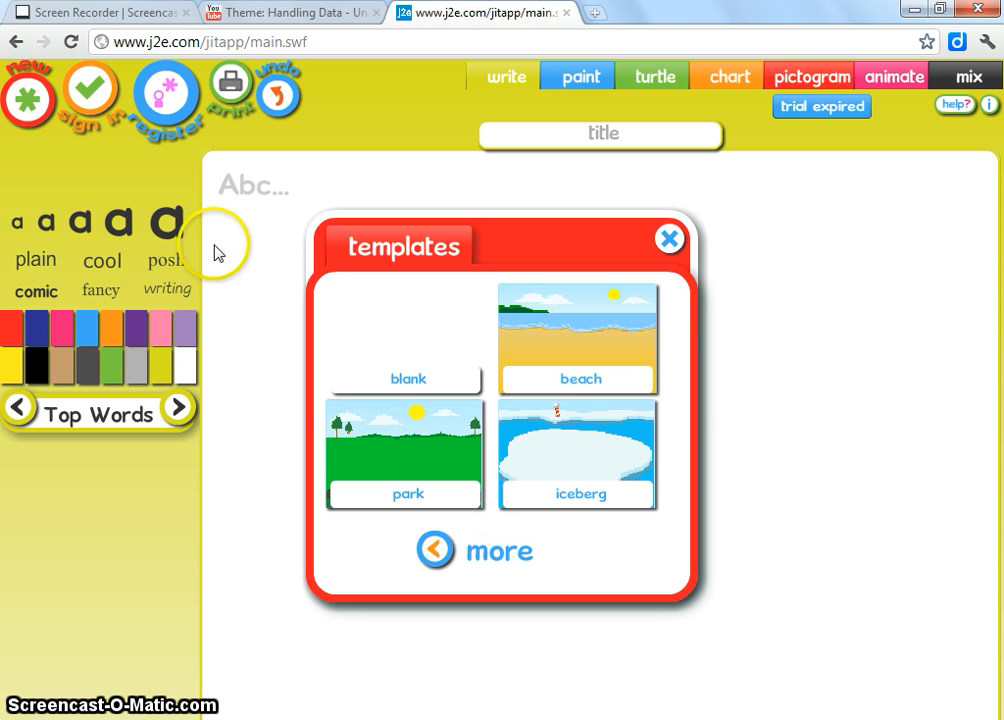
Step: Sign in with the school name, the account username and its password
left_click(83, 95)
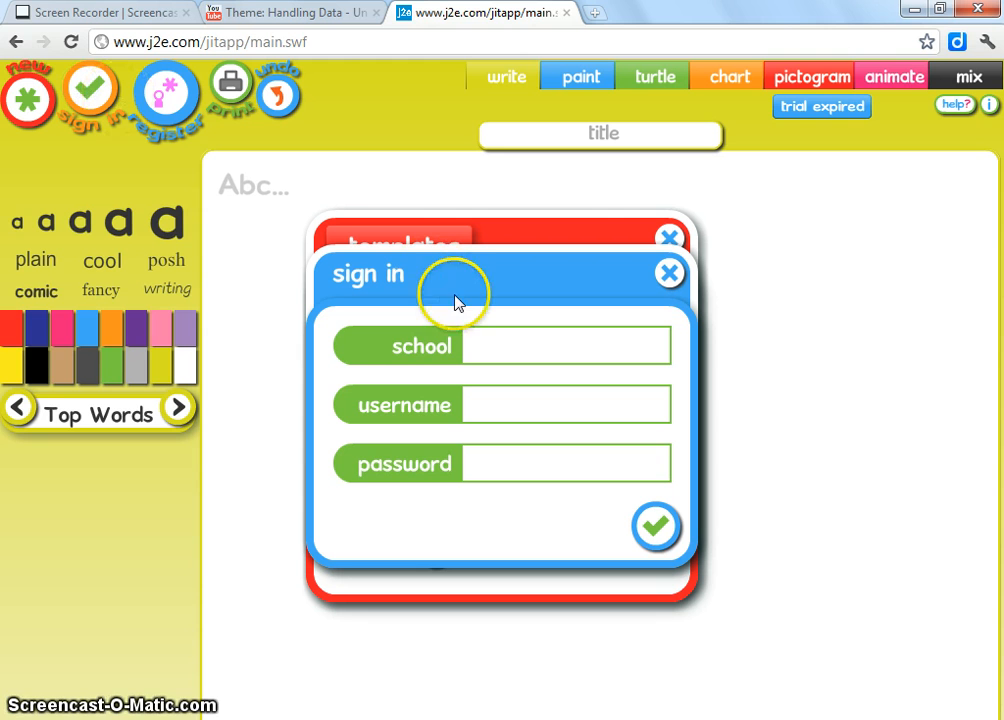
left_click(494, 342)
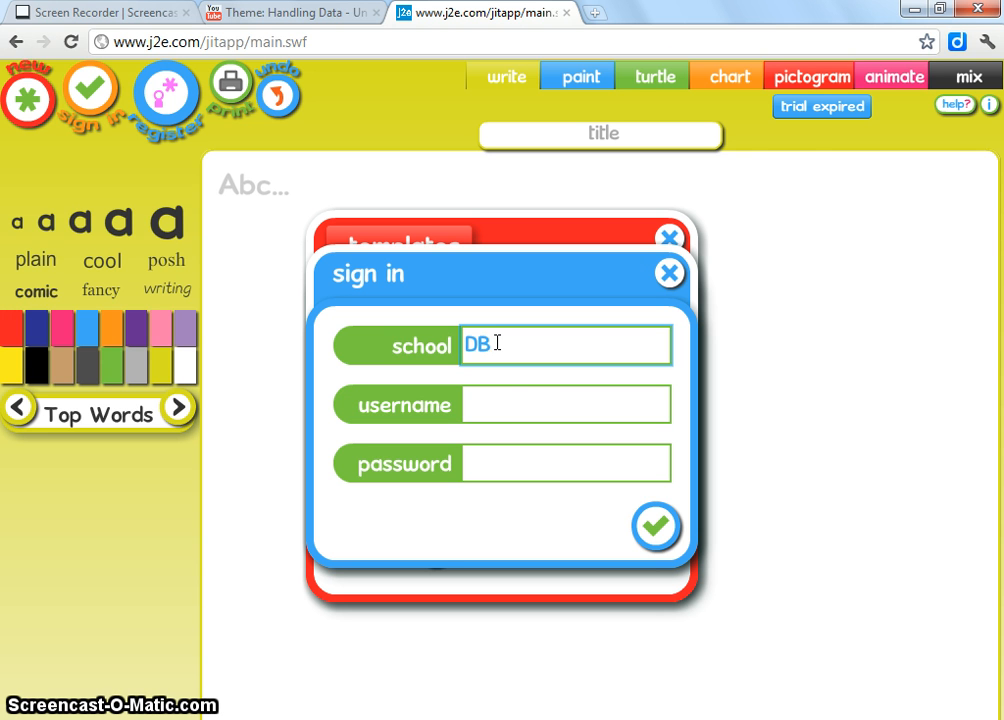
left_click(487, 405)
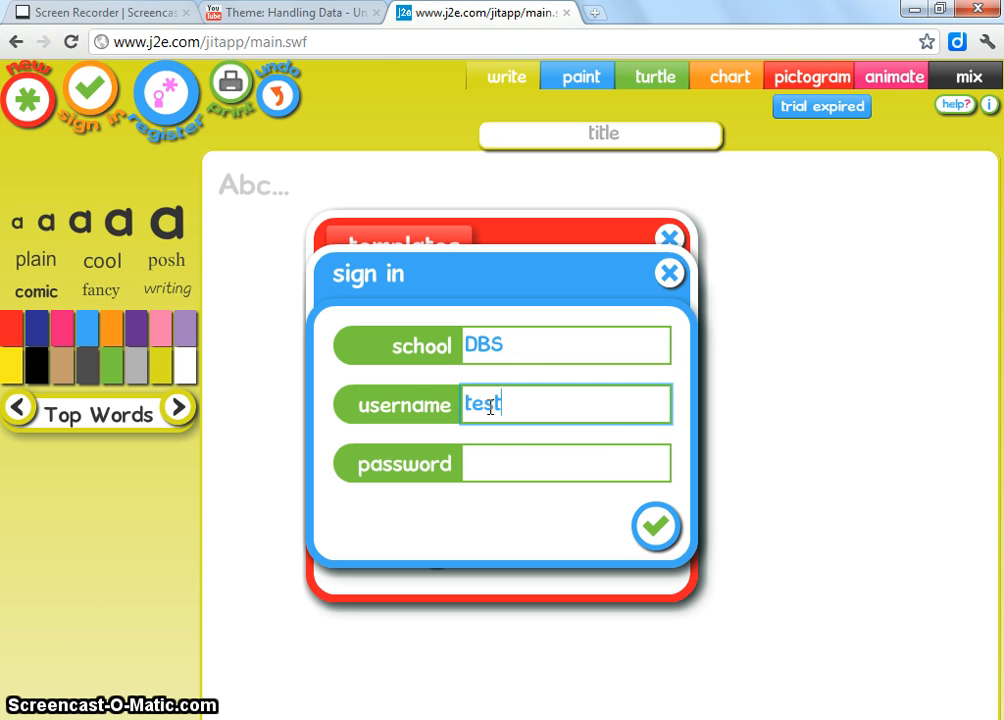
type("test1")
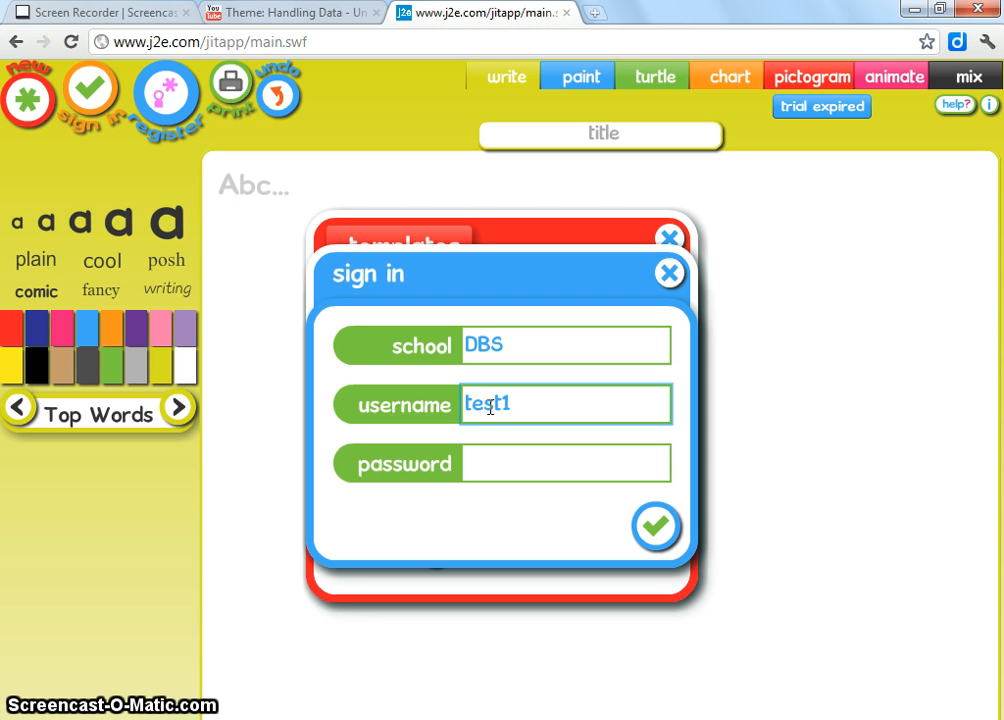
left_click(489, 467)
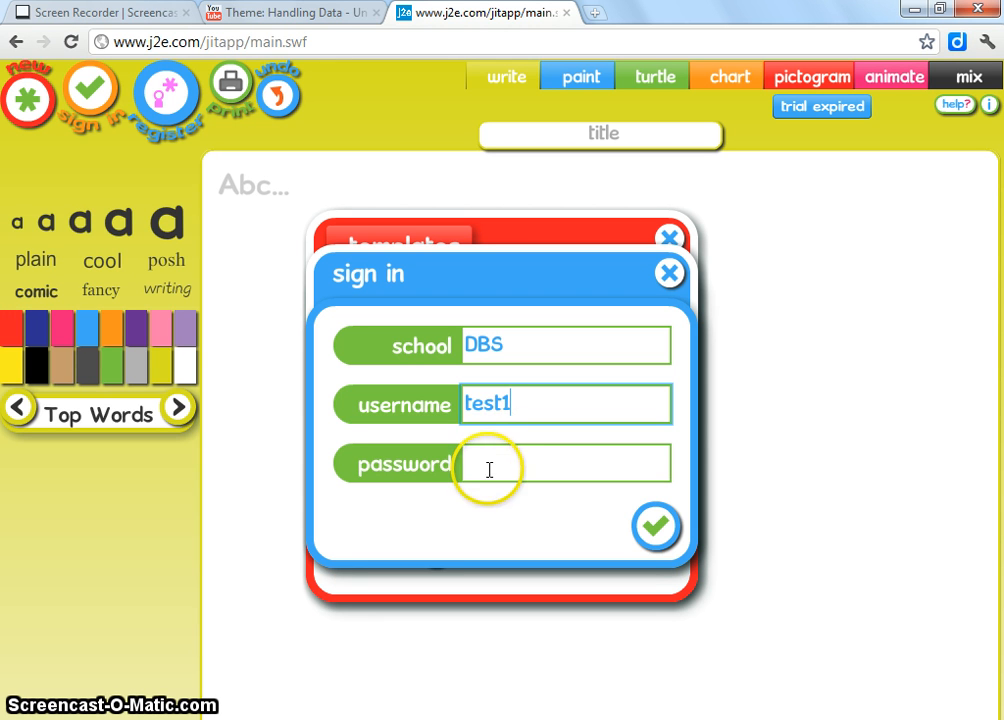
type("********")
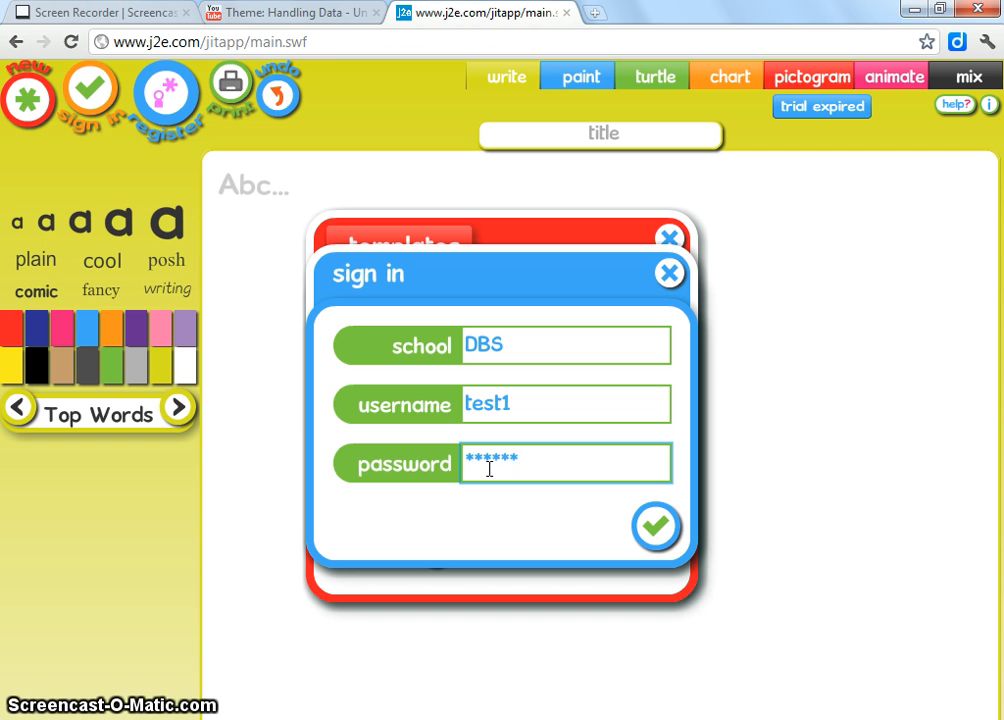
left_click(655, 527)
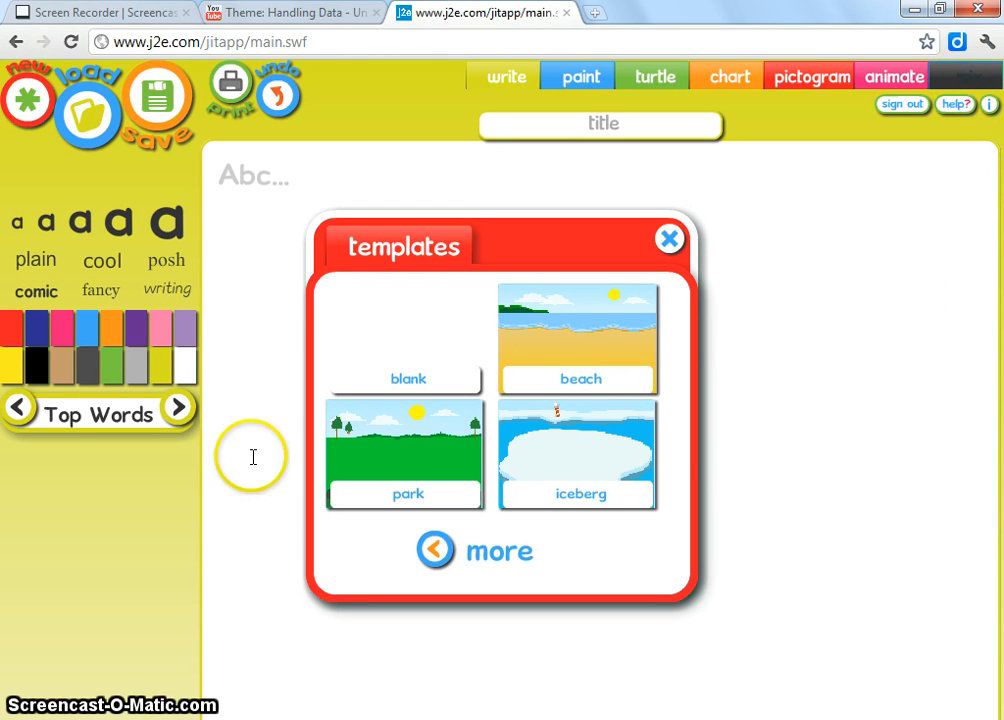
Step: Create a mix page using the pictogram picture above a writing area
left_click(964, 86)
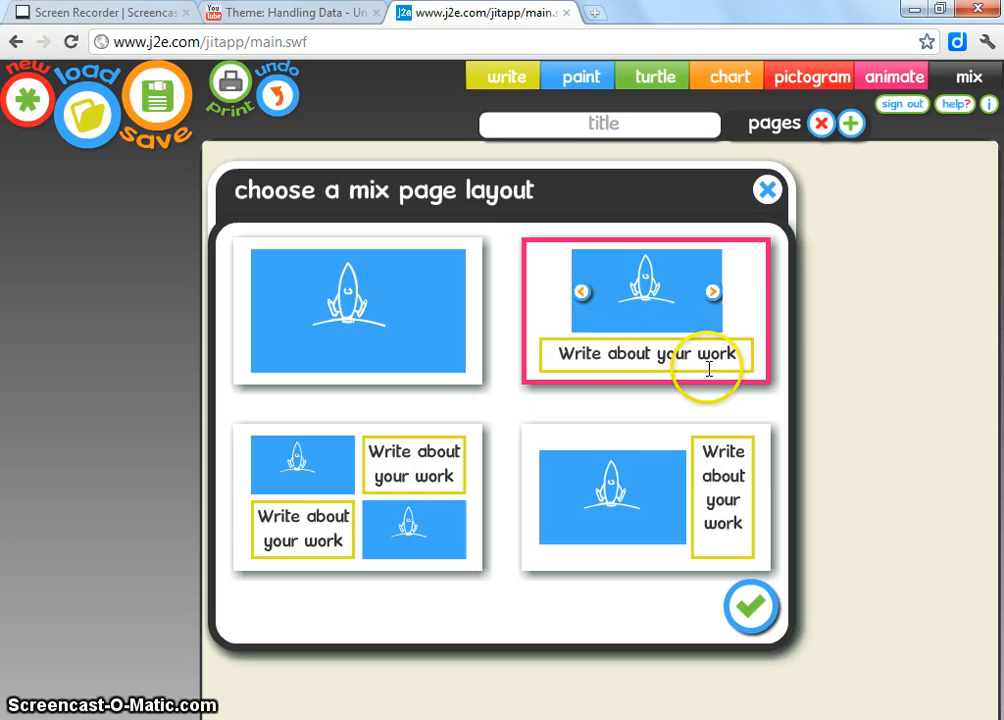
left_click(713, 292)
left_click(713, 292)
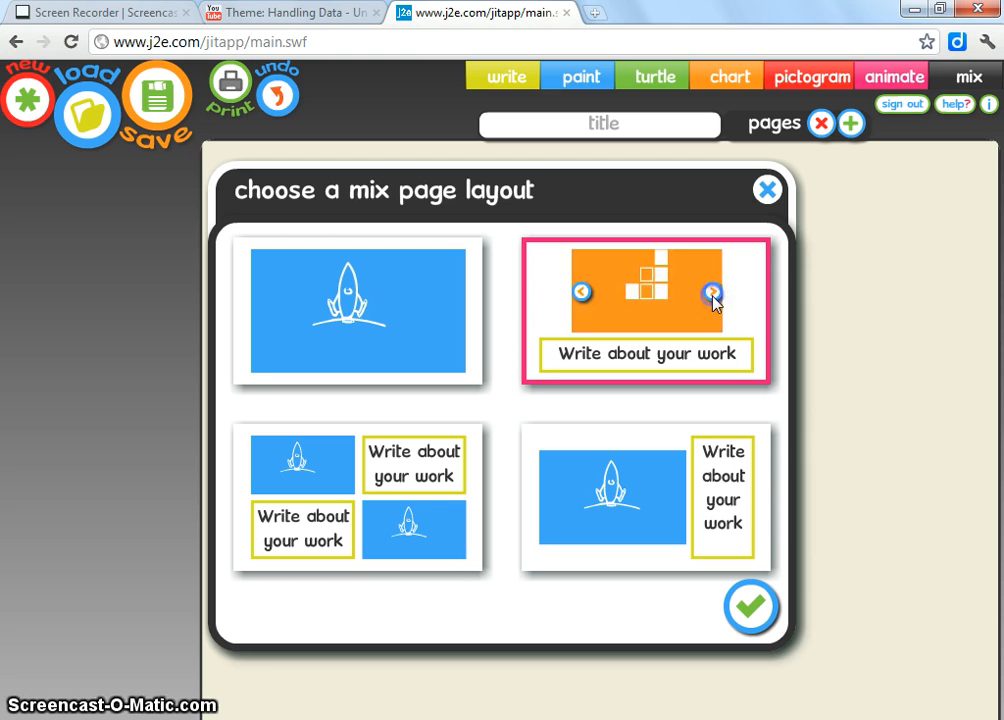
left_click(713, 292)
left_click(713, 292)
left_click(713, 292)
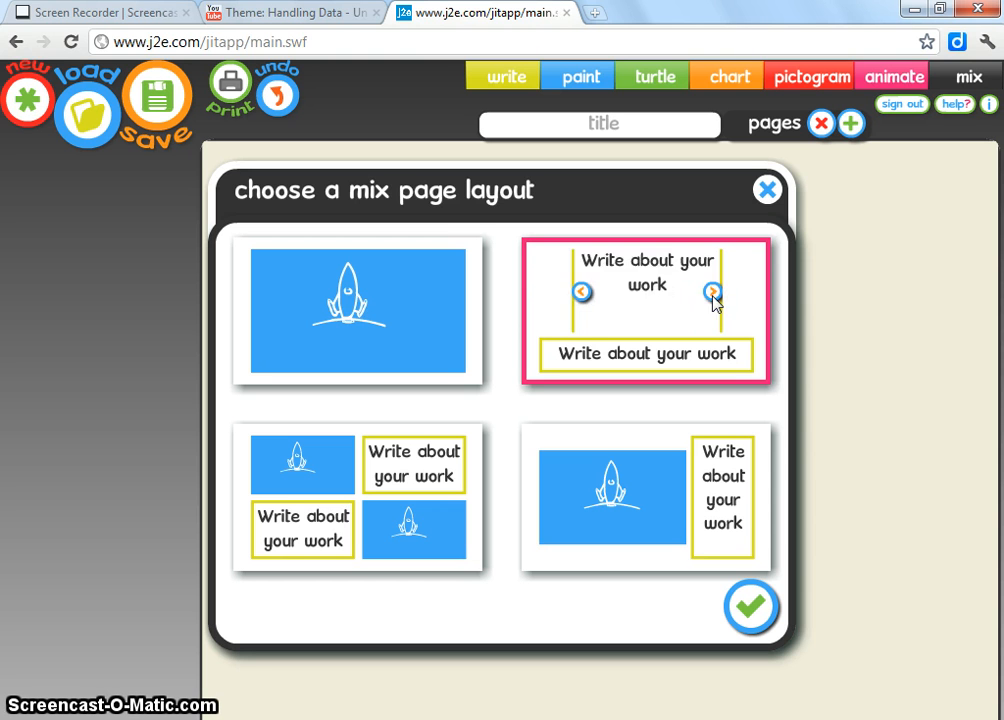
left_click(713, 292)
left_click(713, 292)
left_click(713, 292)
left_click(713, 292)
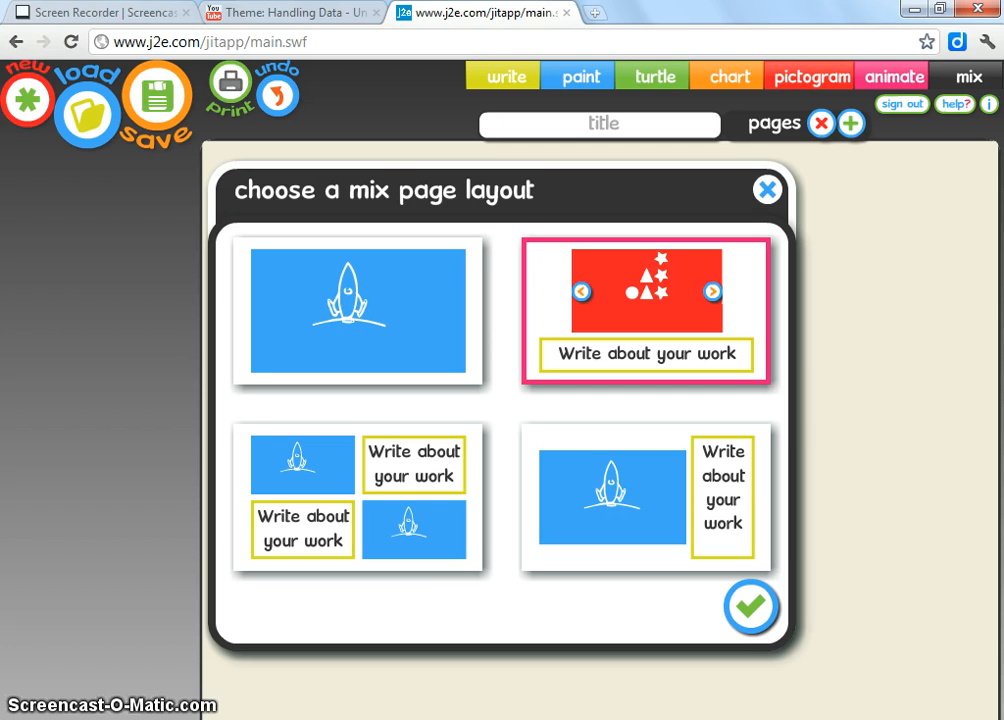
left_click(745, 610)
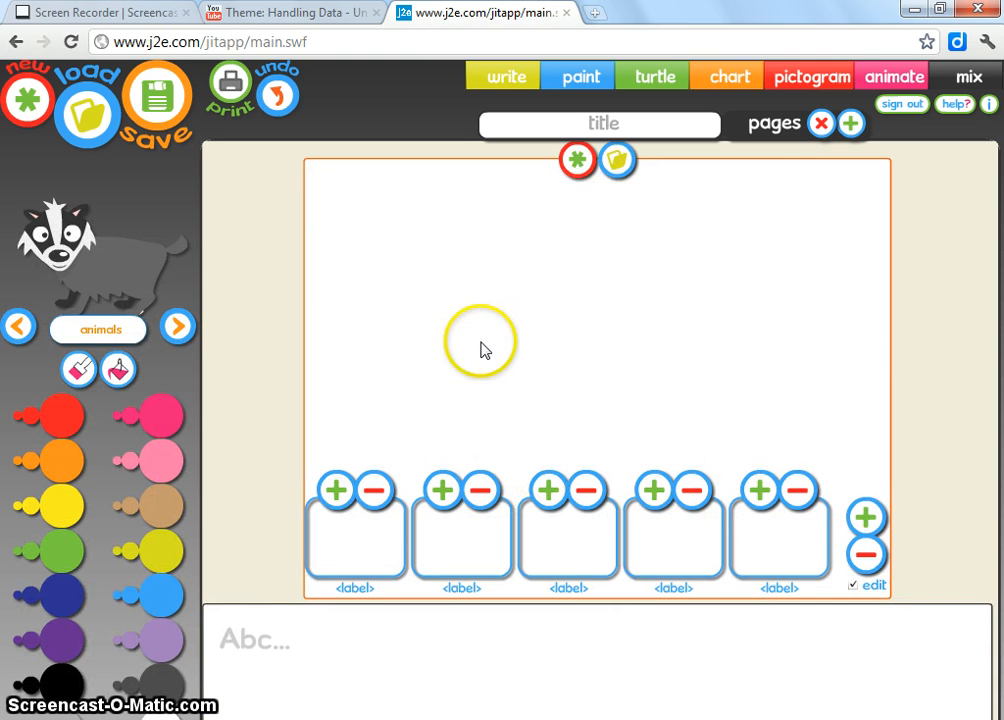
Step: Open the pictogram templates offering blank, pets, fruit and minibeasts
left_click(476, 500)
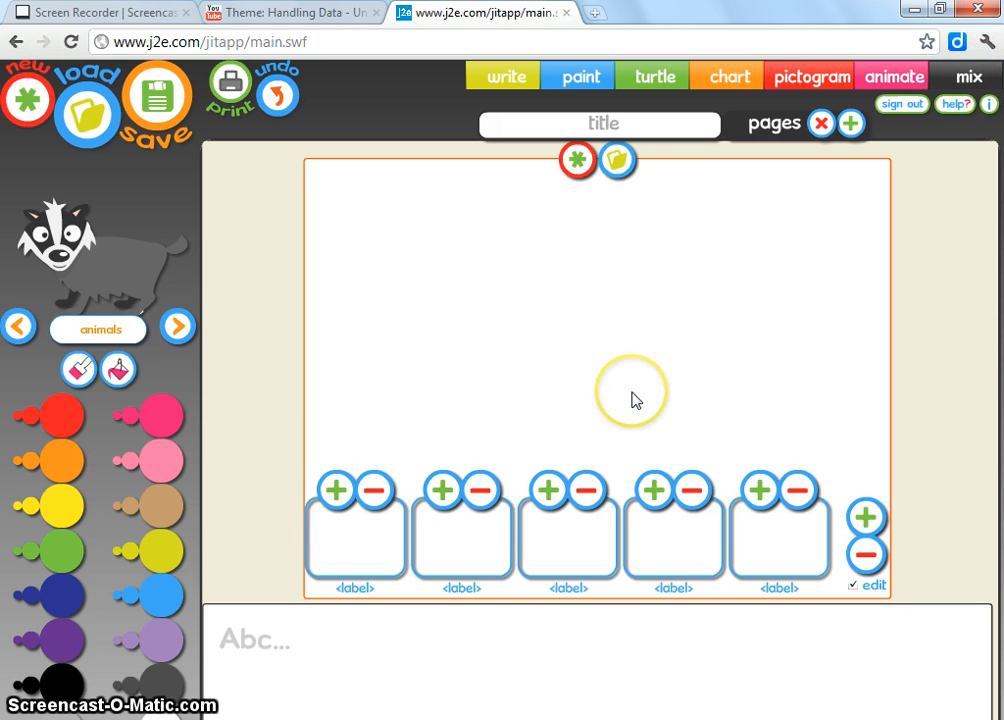
left_click(80, 634)
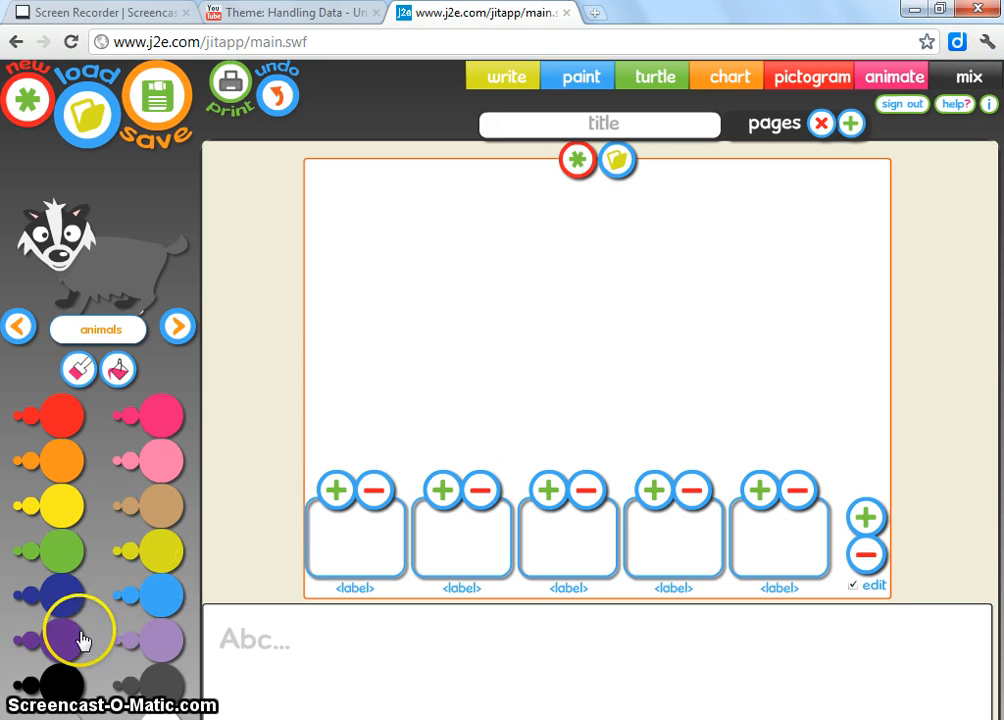
left_click(533, 252)
left_click(577, 184)
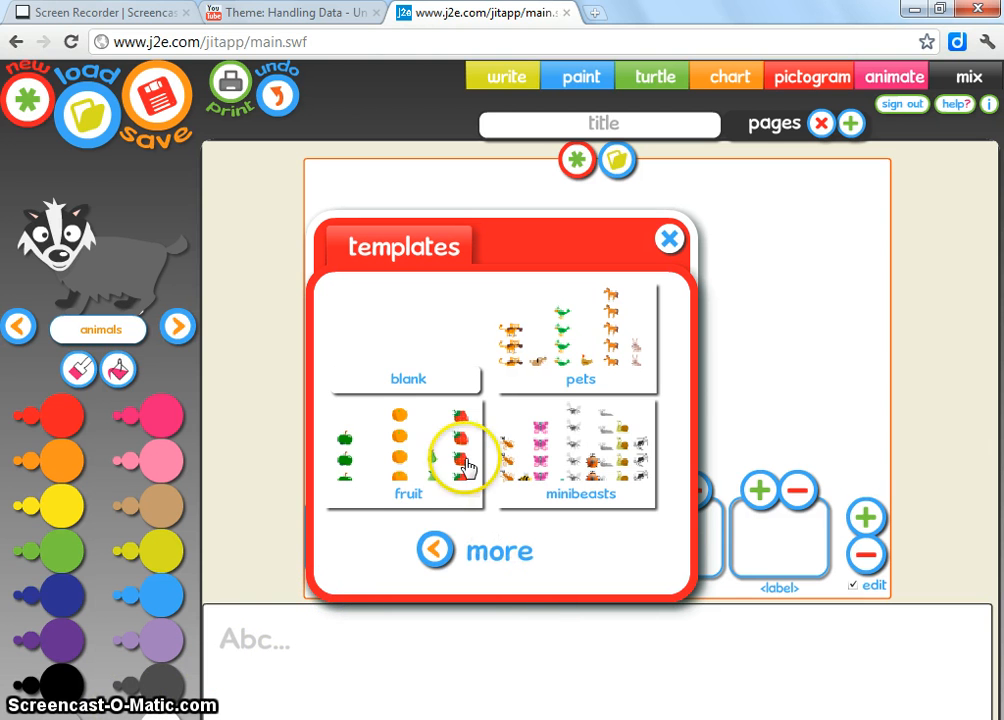
Step: Load the fruit pictogram template and fill apples to 2 and bananas to 3
left_click(394, 447)
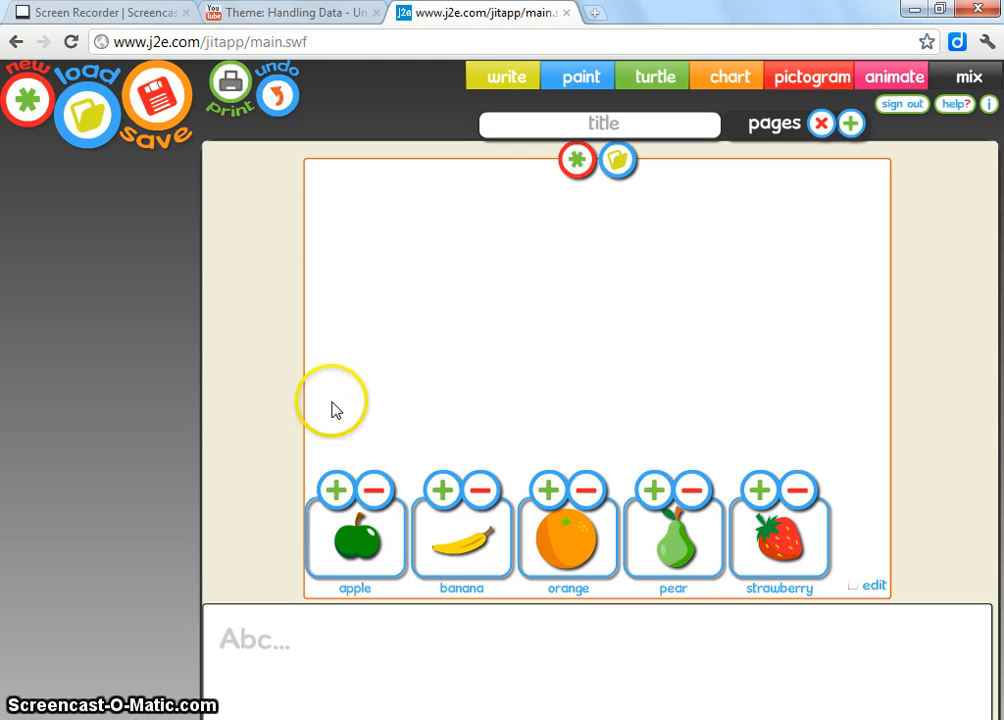
left_click(336, 496)
double_click(336, 496)
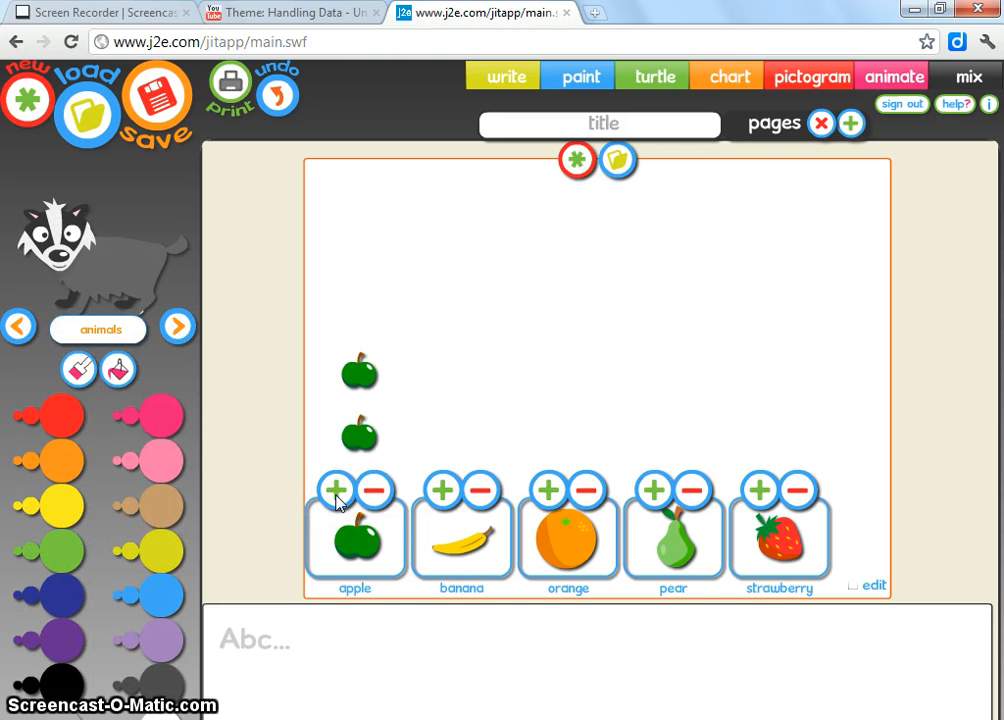
double_click(437, 490)
left_click(437, 490)
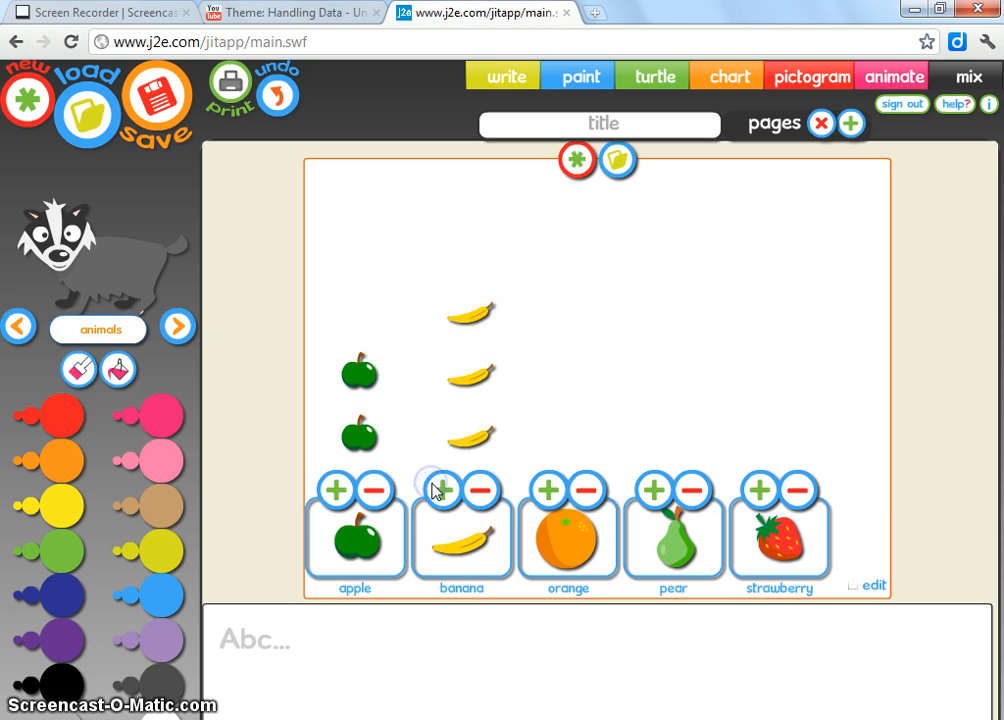
Step: Add oranges to 2, one pear, and strawberries up to 6
left_click(544, 492)
left_click(544, 492)
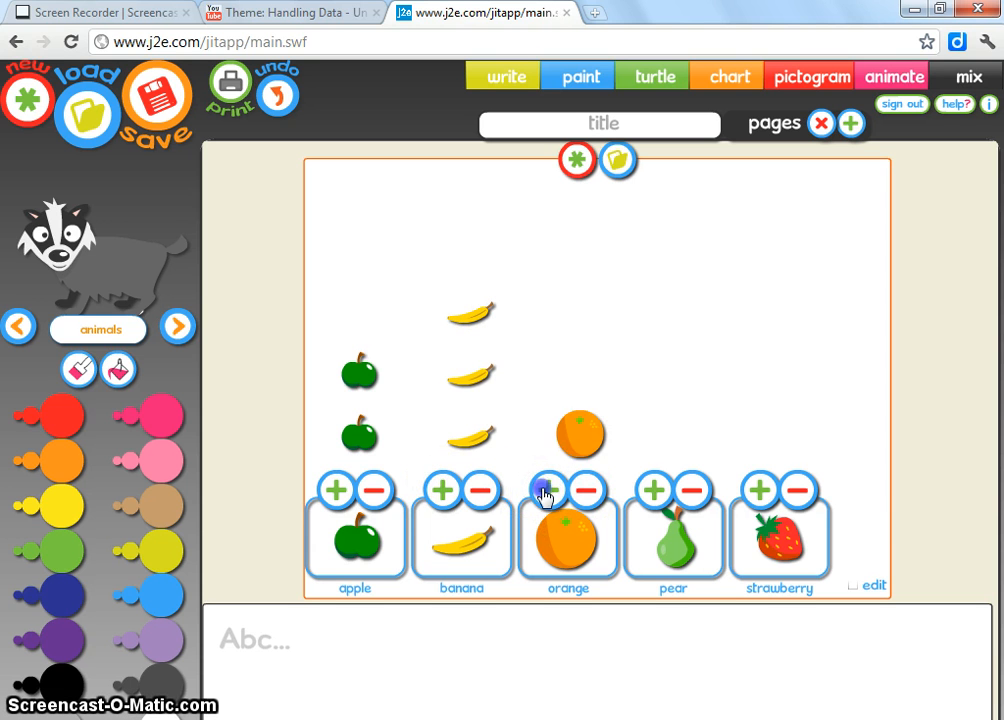
left_click(544, 492)
left_click(647, 490)
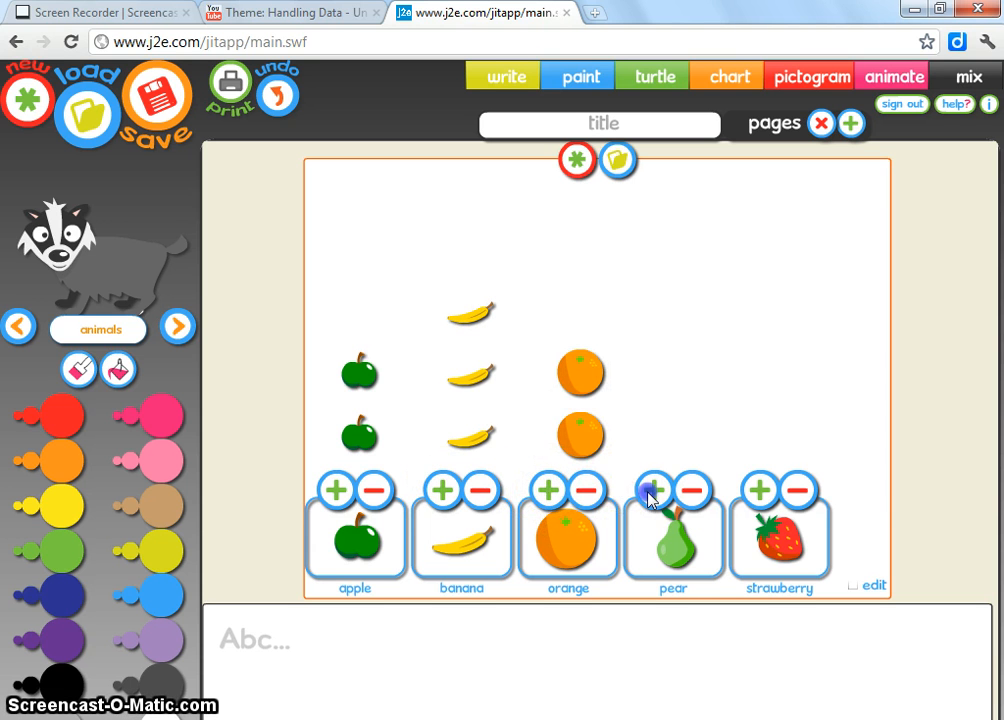
left_click(757, 490)
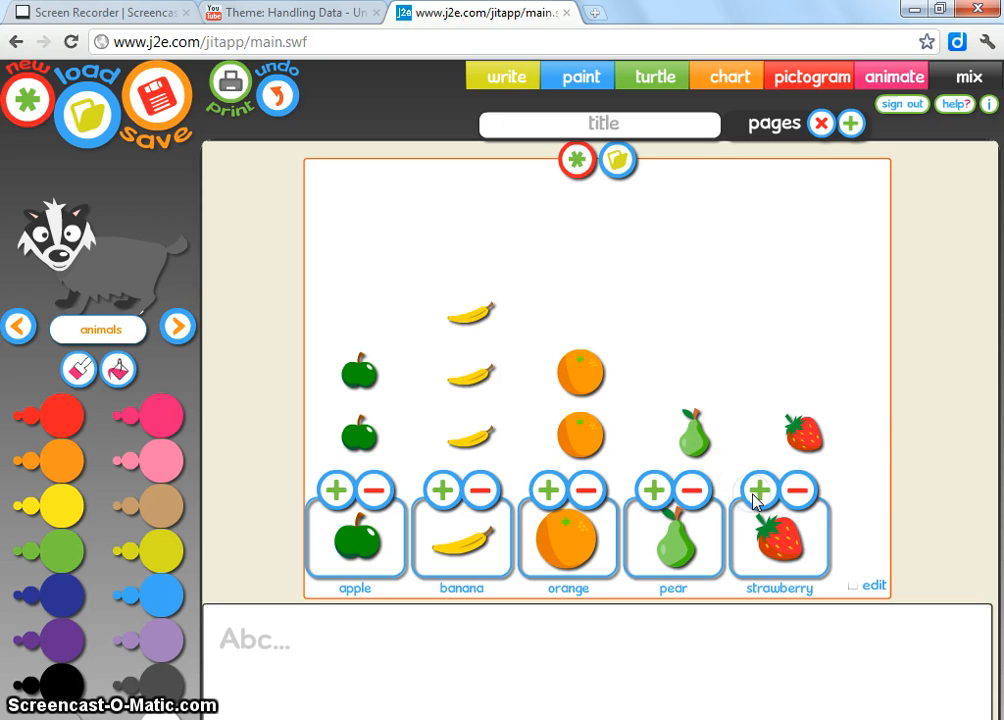
left_click(757, 490)
left_click(757, 490)
left_click(757, 490)
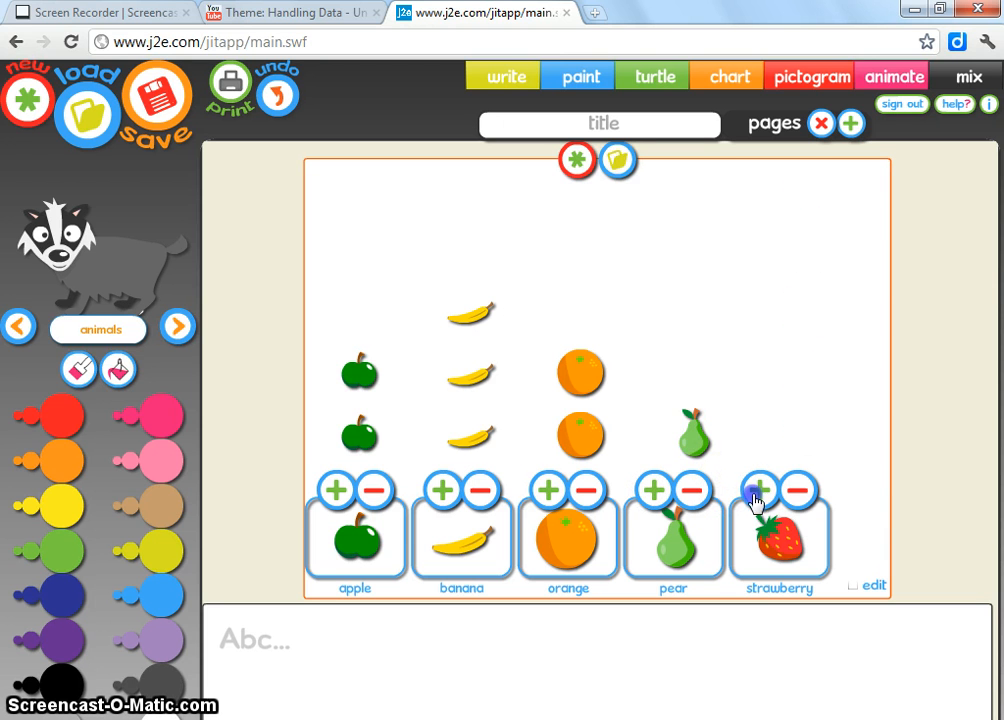
left_click(757, 490)
left_click(757, 490)
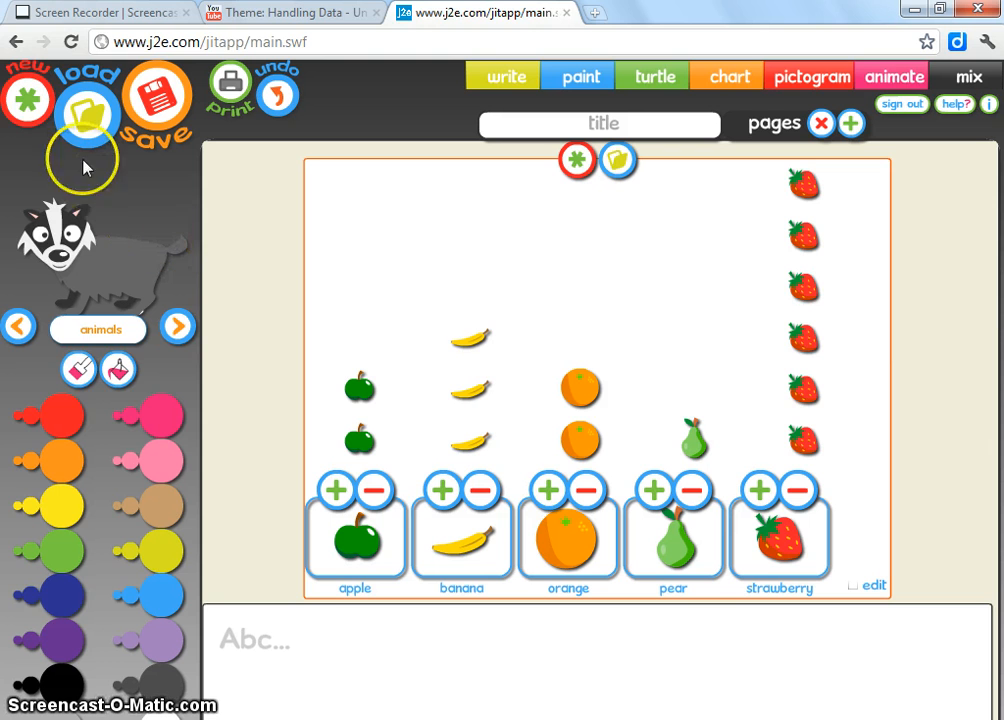
Step: Discard the fruit chart without saving and create a new picture-with-writing mix page
left_click(30, 106)
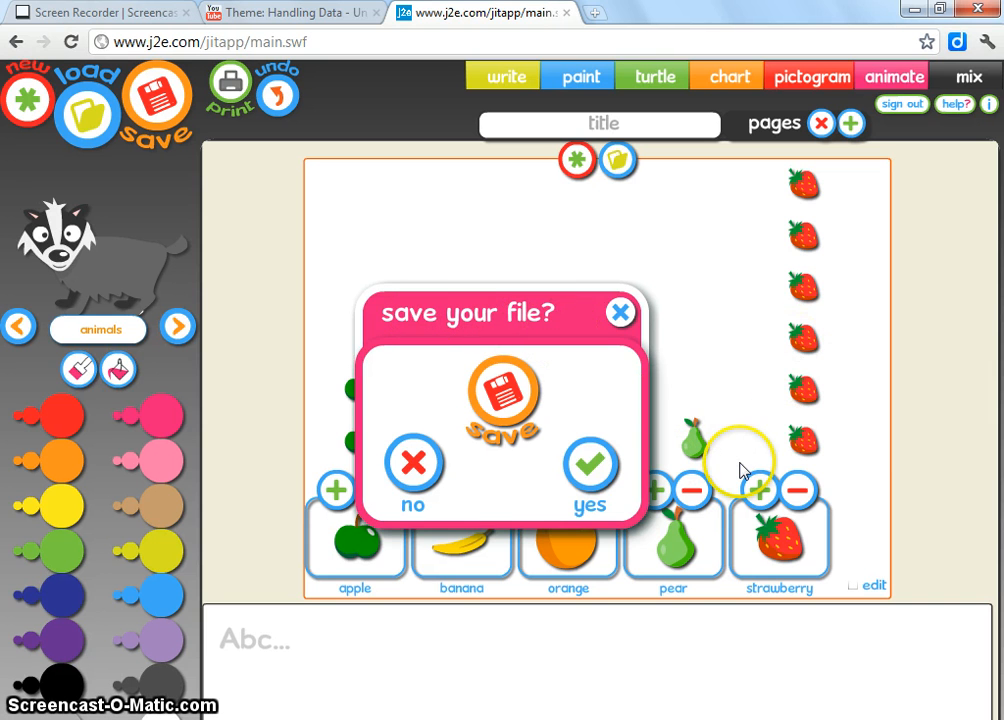
left_click(410, 466)
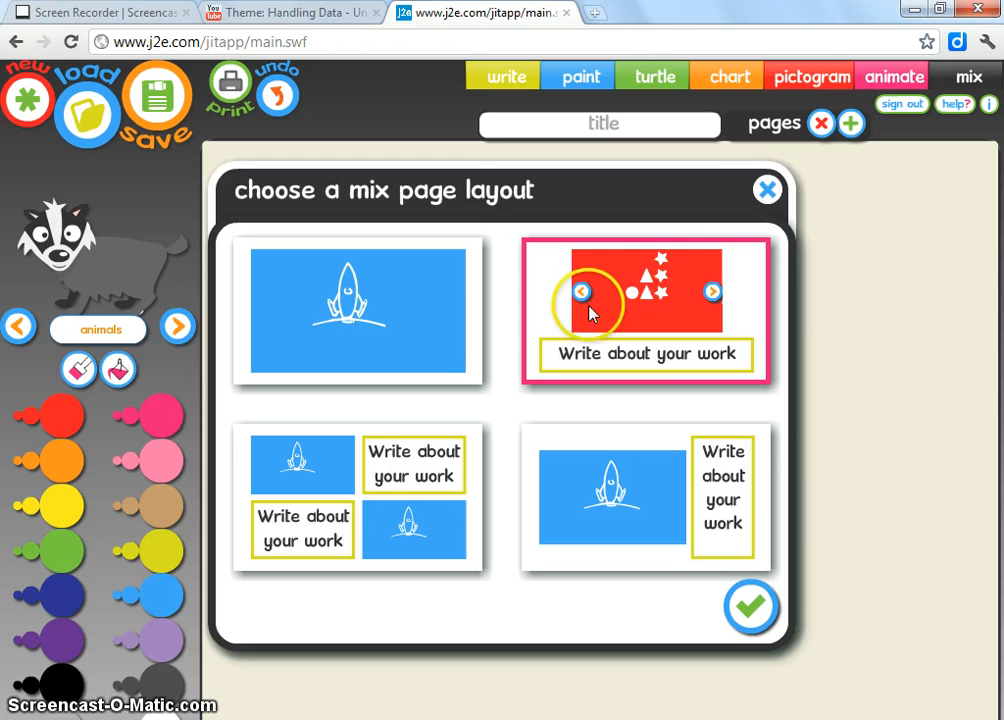
left_click(750, 612)
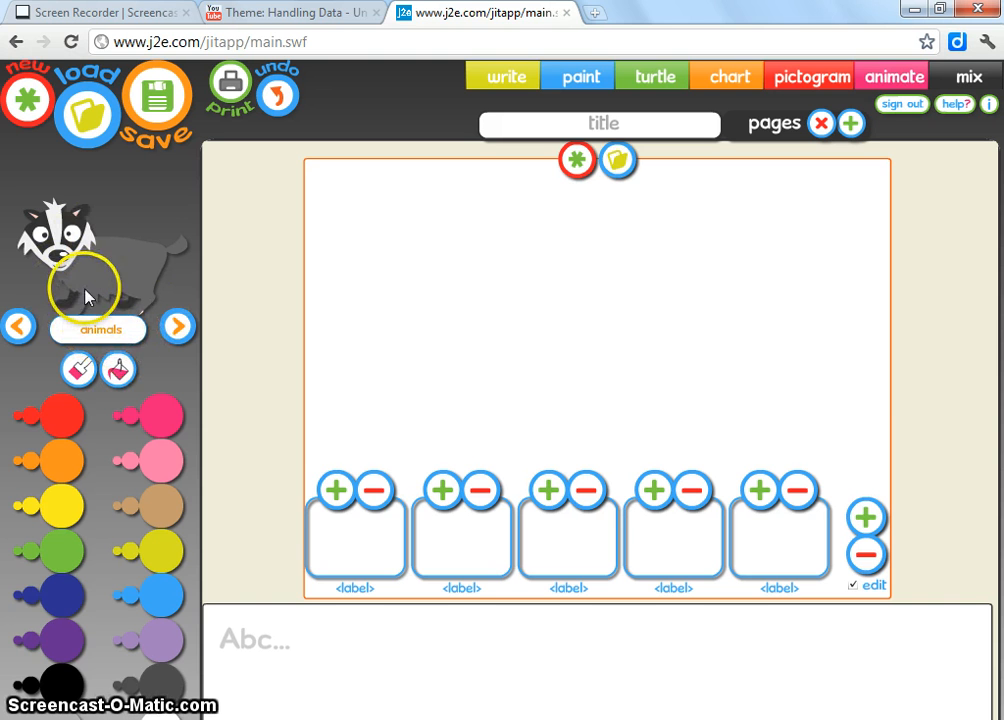
Step: Switch the picture library to transport and browse the pictures, landing on the bicycle
left_click(82, 323)
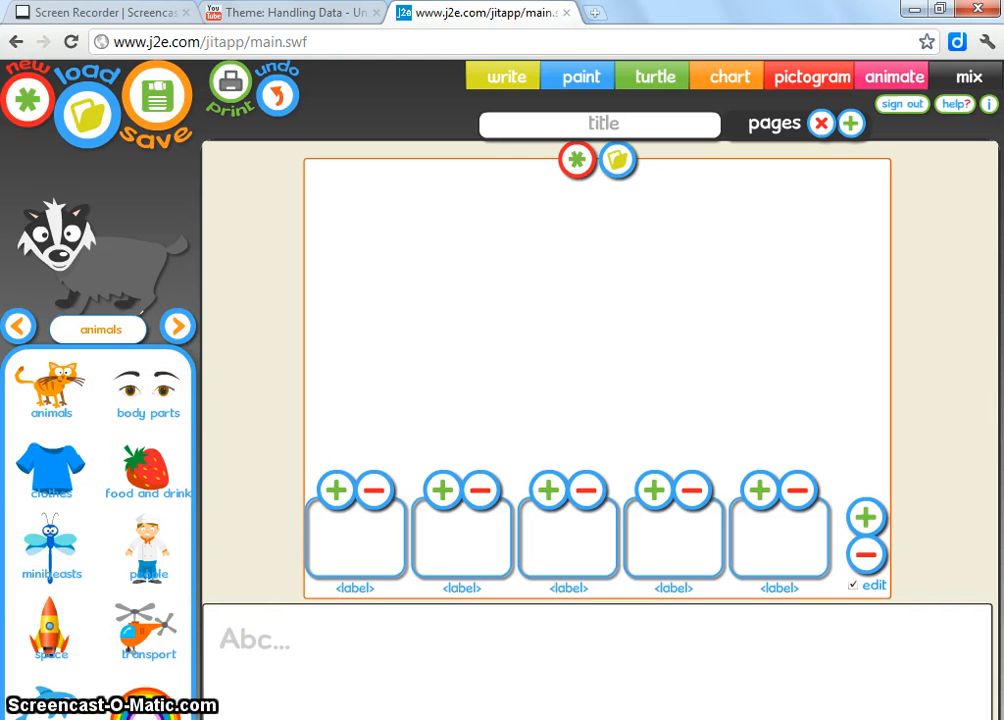
left_click(140, 643)
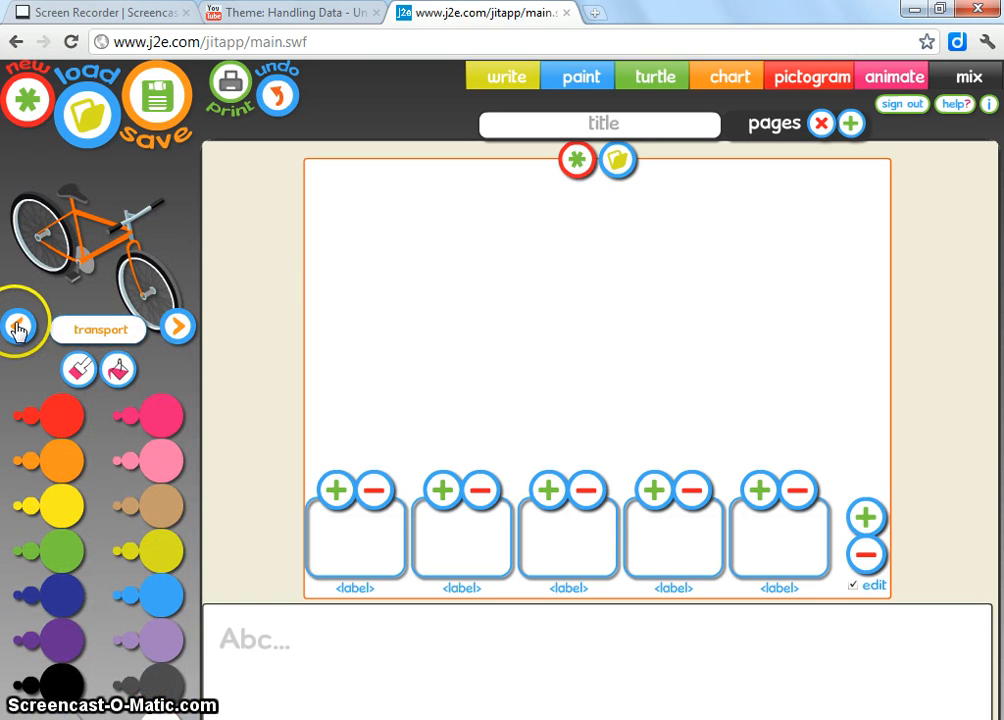
left_click(178, 332)
left_click(178, 332)
left_click(178, 332)
left_click(178, 332)
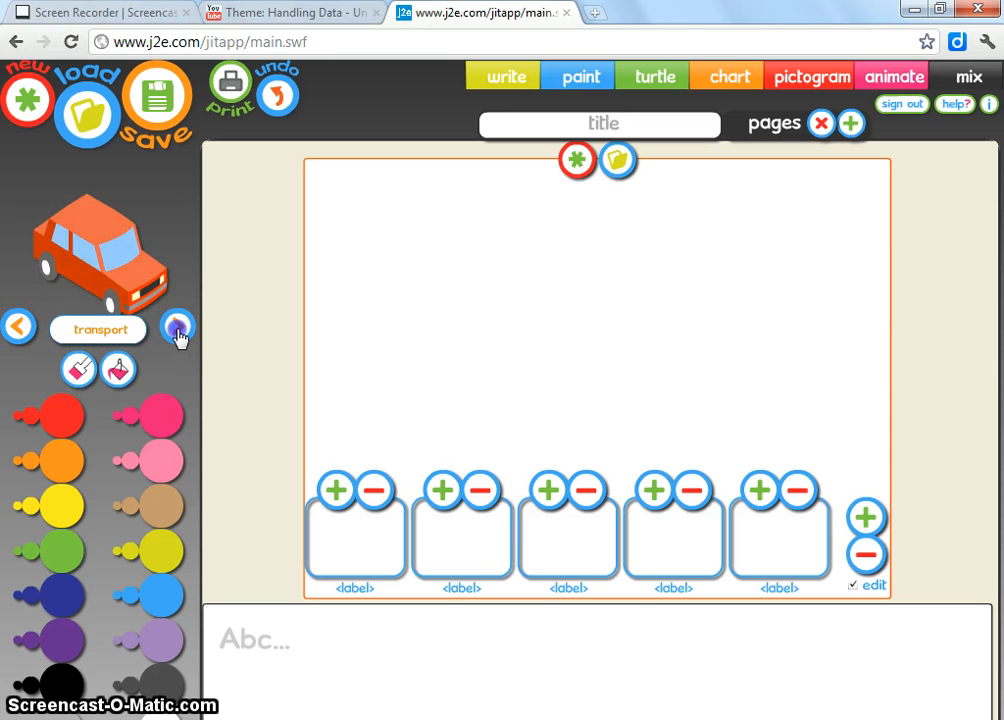
left_click(178, 332)
left_click(178, 332)
left_click(178, 332)
left_click(178, 332)
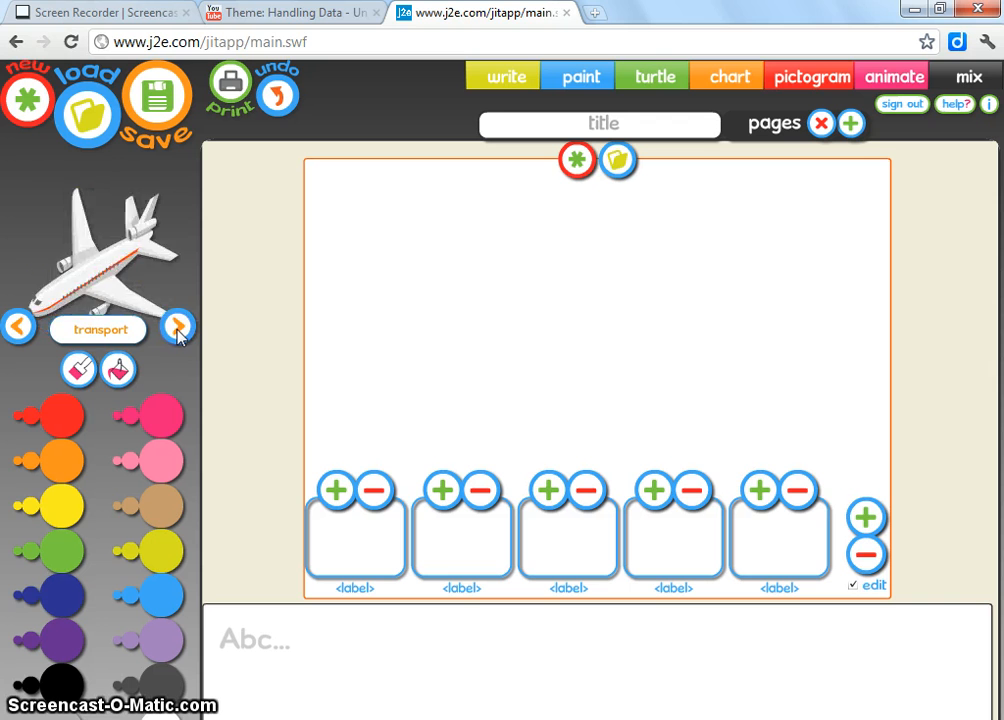
left_click(178, 332)
left_click(178, 332)
left_click(178, 332)
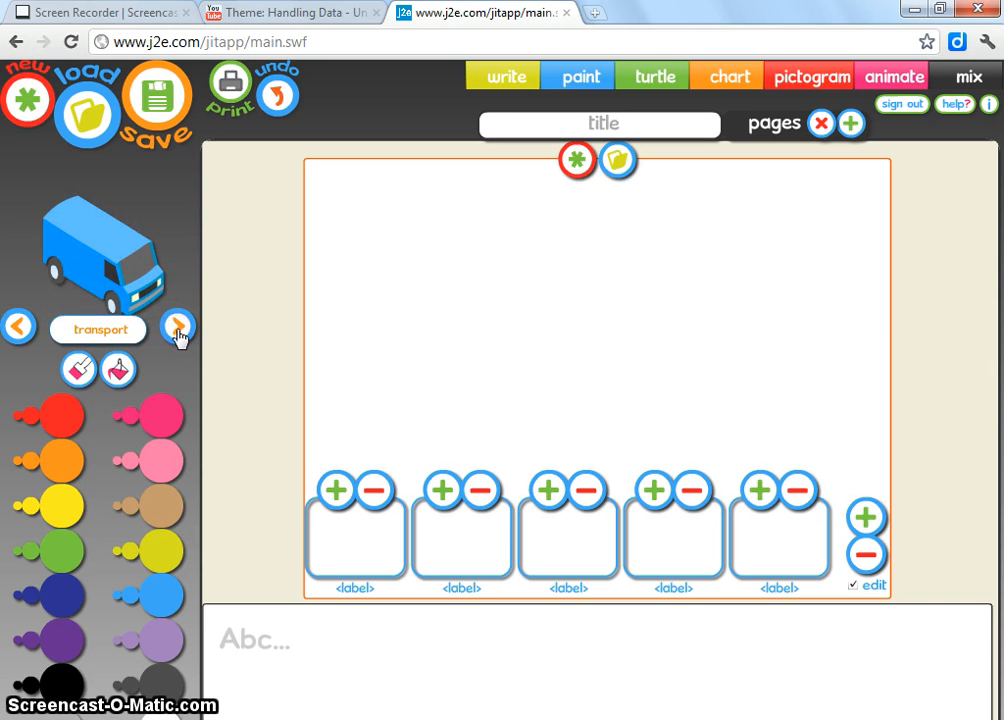
left_click(178, 332)
left_click(178, 332)
left_click(178, 332)
left_click(178, 332)
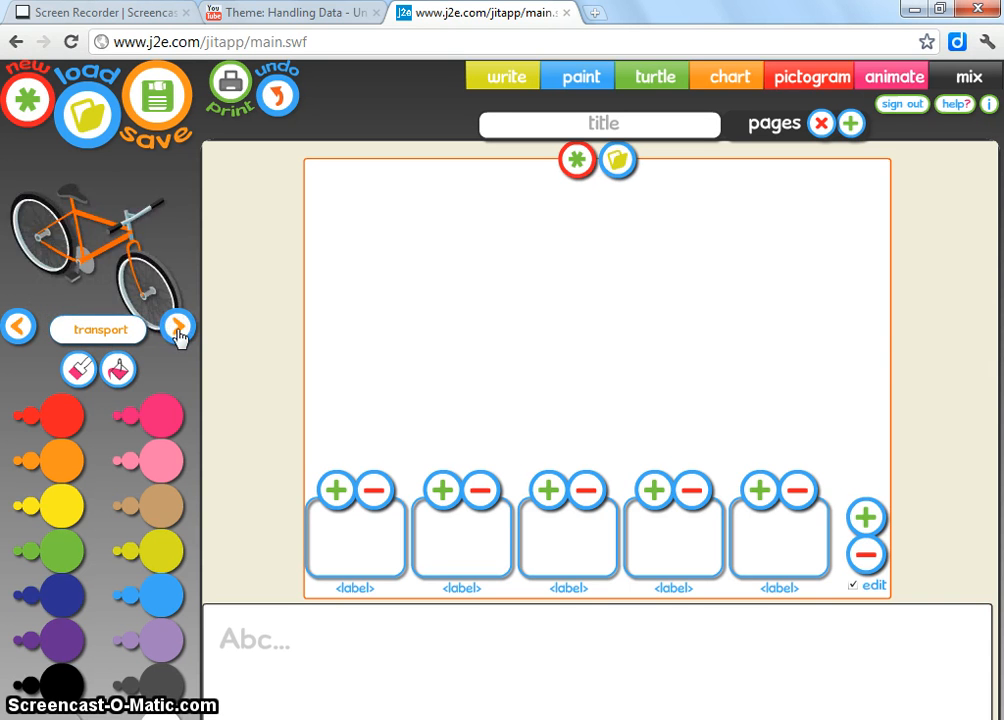
left_click(178, 332)
left_click(20, 325)
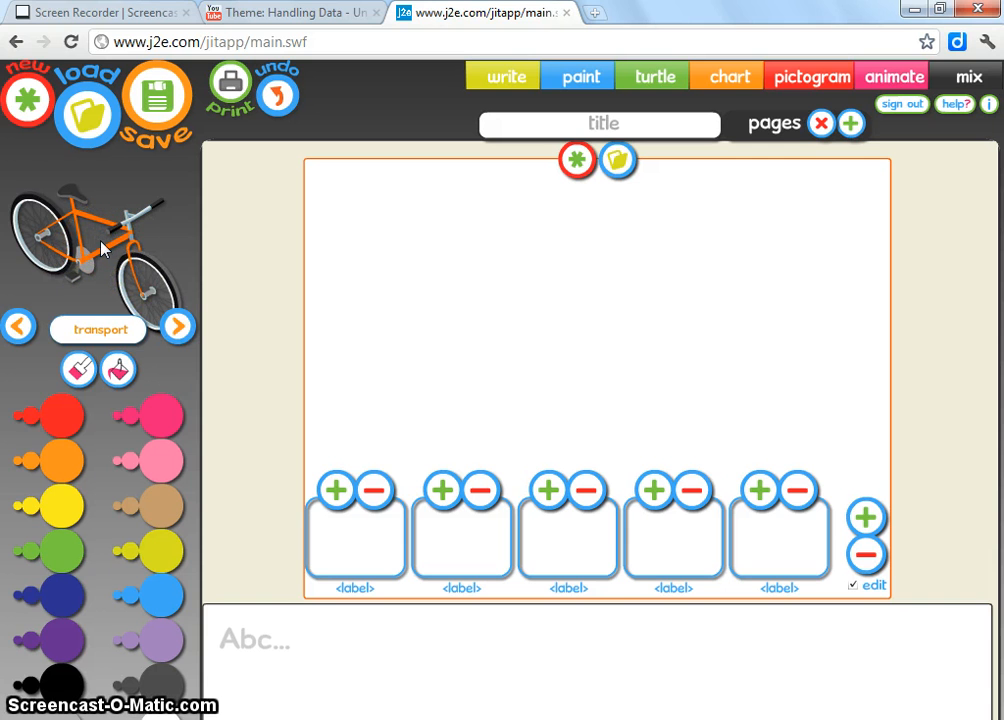
Step: Place the bicycle and bus pictures in the first two category boxes
left_click_drag(100, 248, 356, 553)
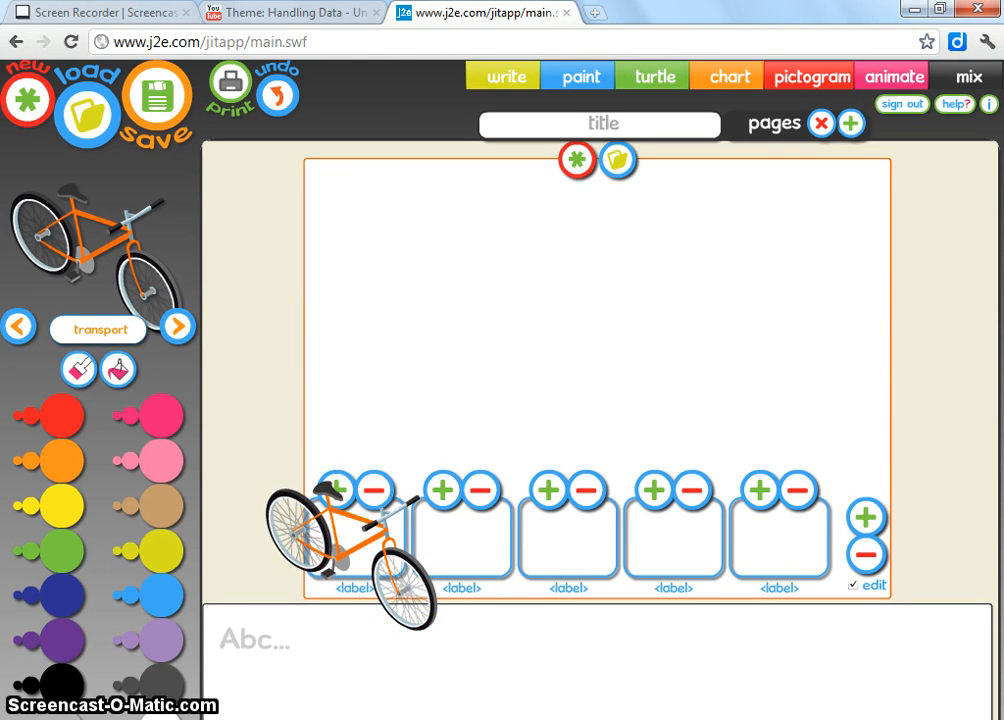
right_click(355, 554)
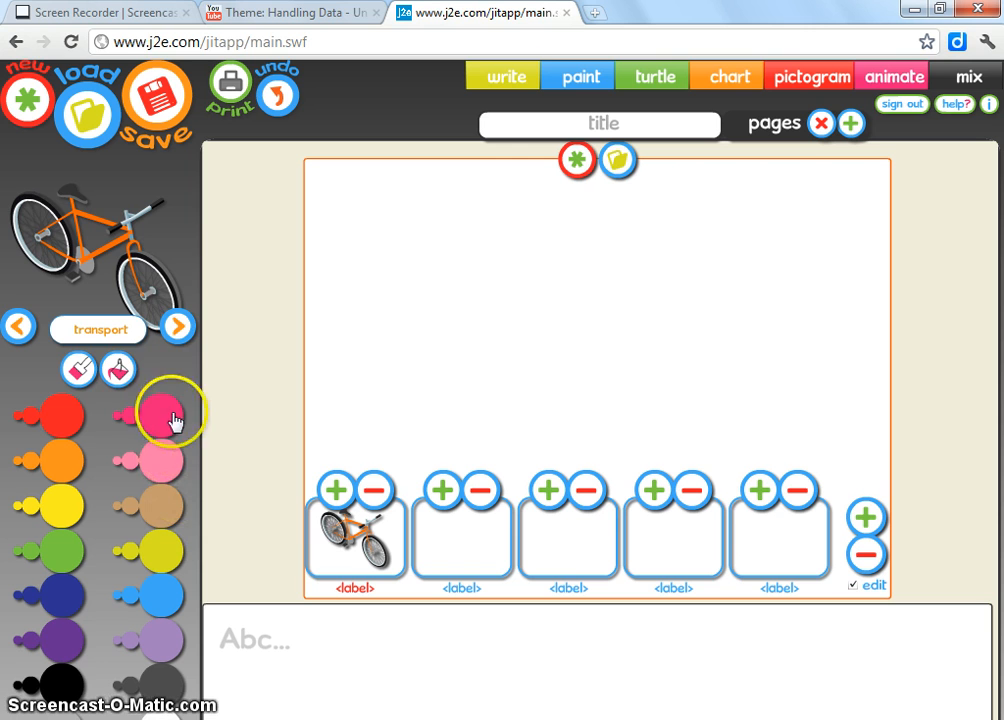
left_click(176, 328)
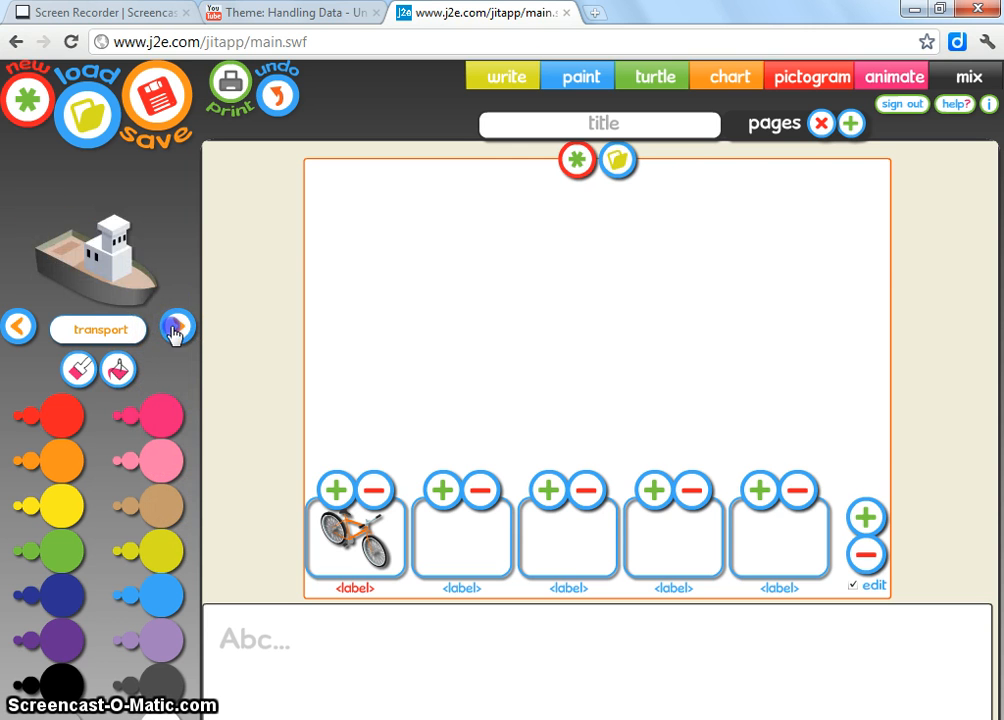
left_click(176, 328)
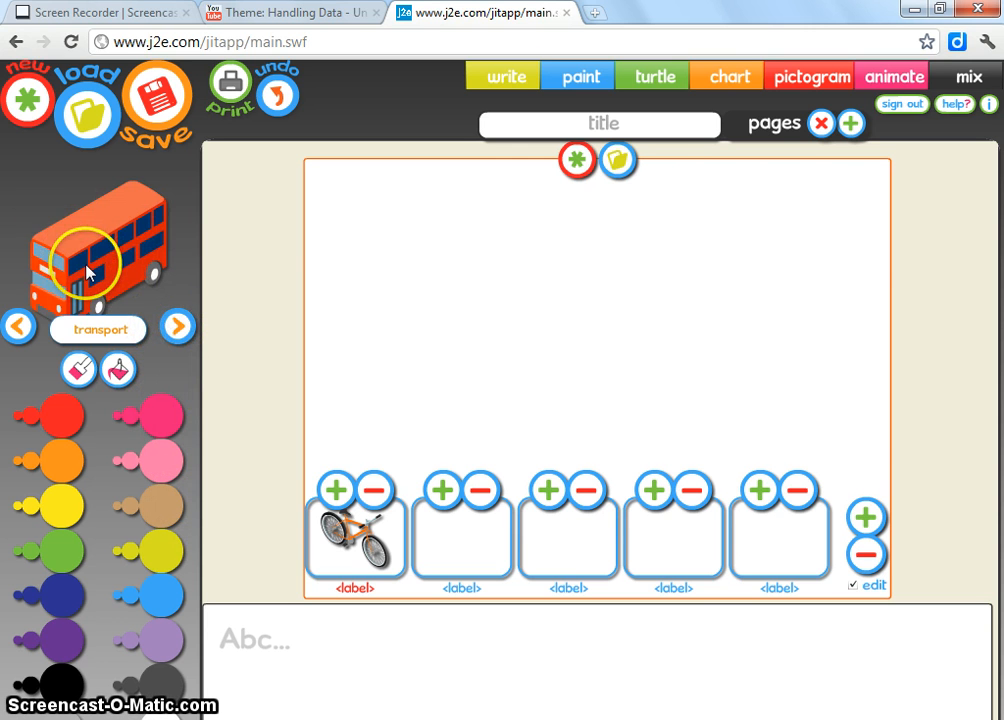
left_click_drag(88, 272, 461, 520)
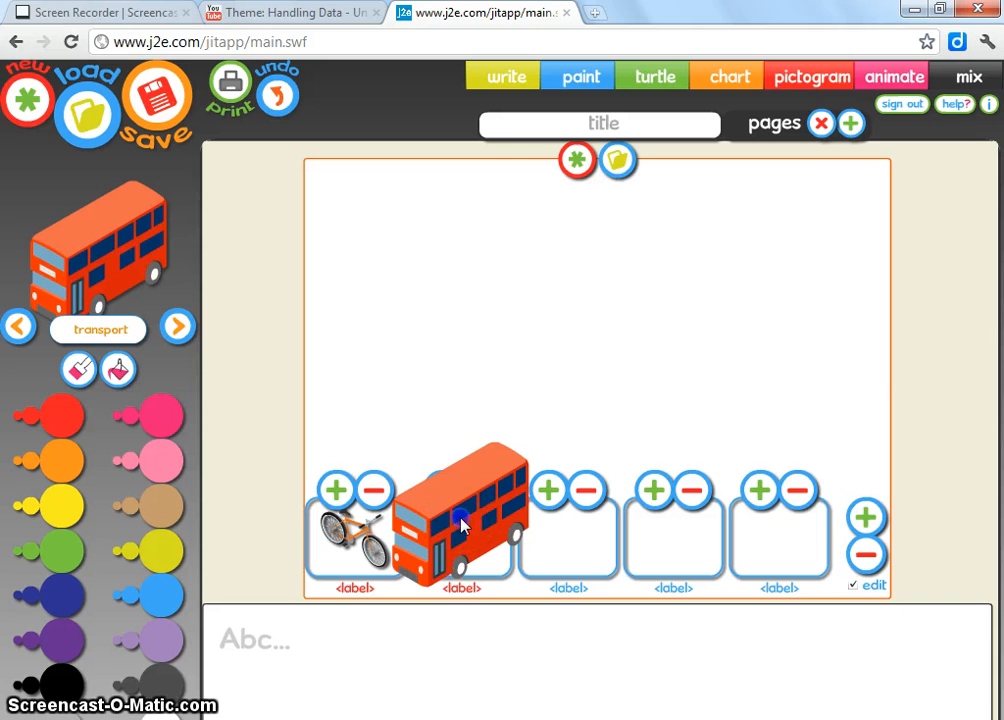
Step: Place the blue car and helicopter in the third and fourth category boxes
left_click(178, 326)
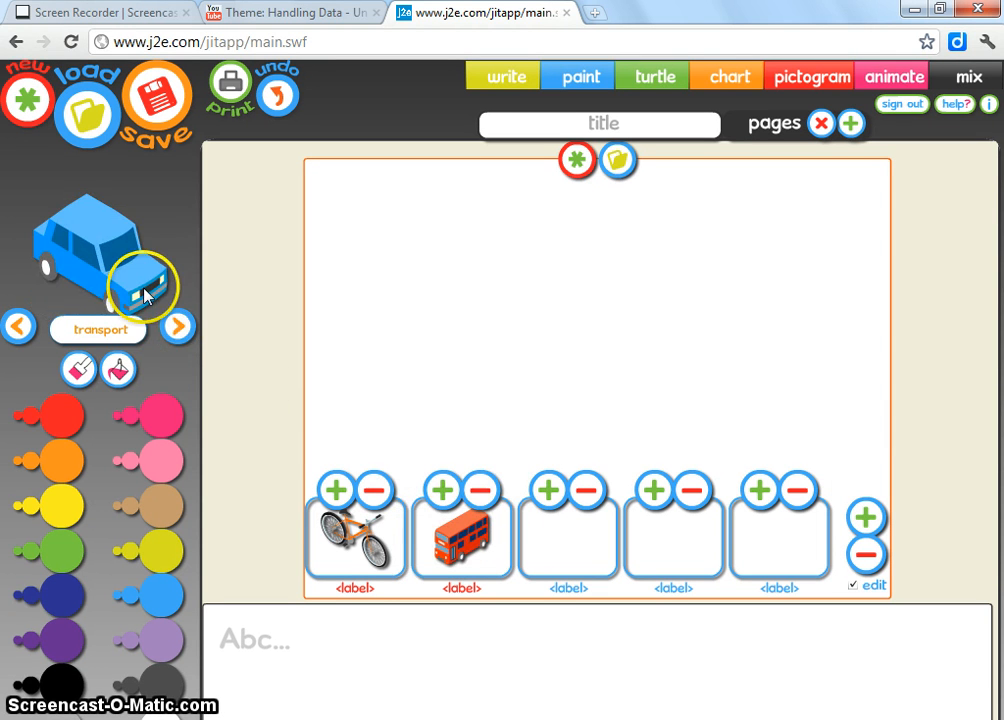
left_click_drag(144, 294, 560, 525)
left_click(178, 326)
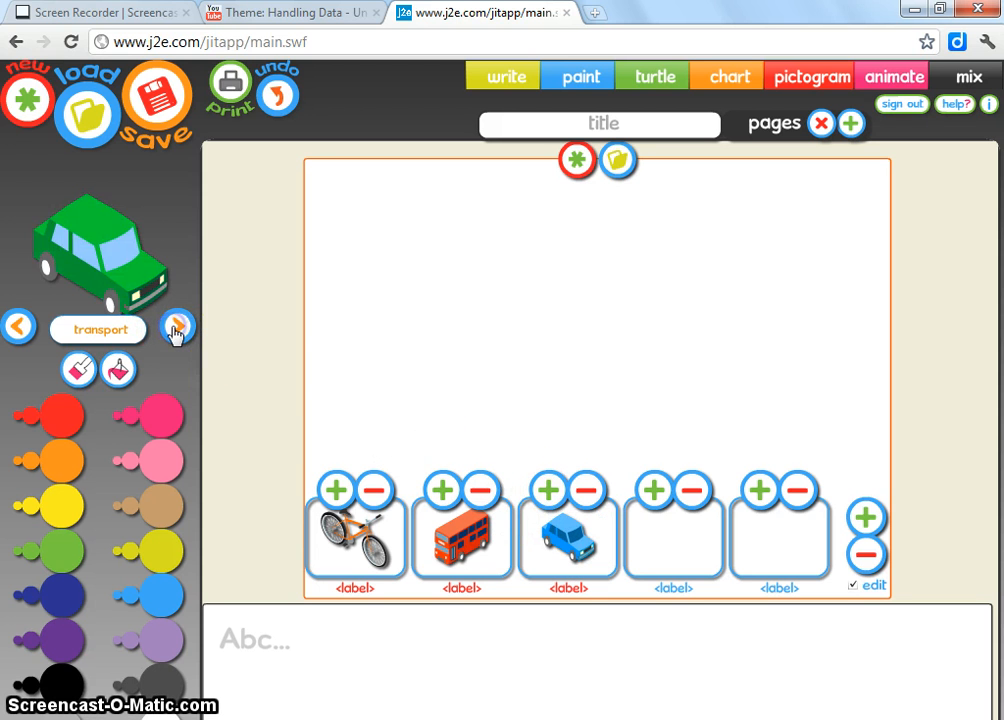
left_click(178, 326)
left_click(178, 326)
left_click(178, 326)
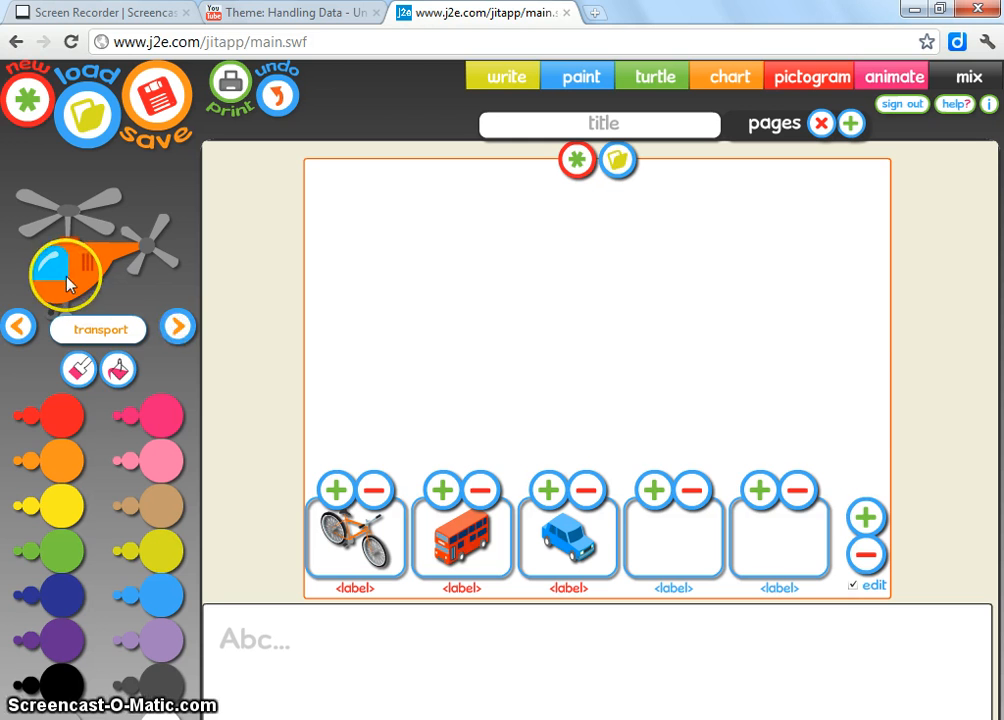
left_click_drag(52, 216, 690, 540)
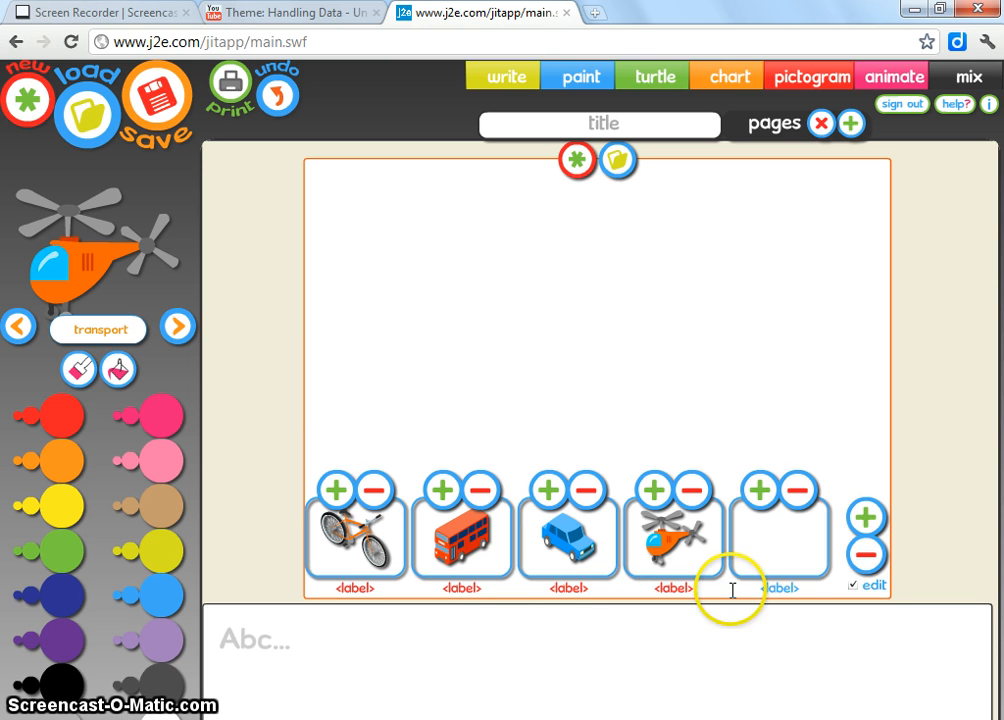
left_click(787, 555)
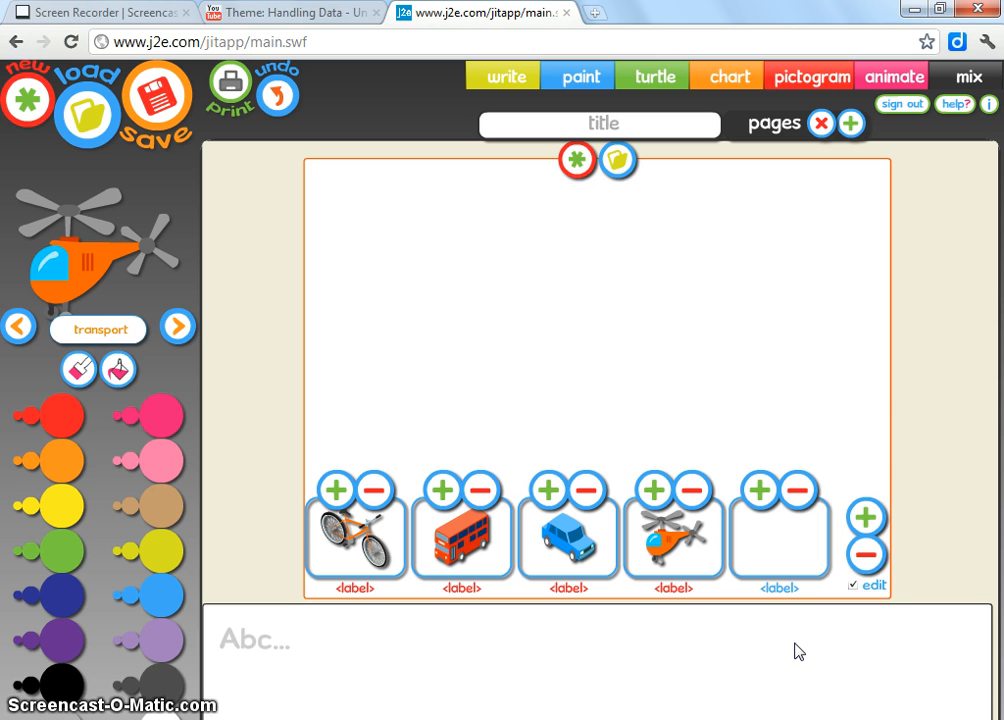
left_click(806, 641)
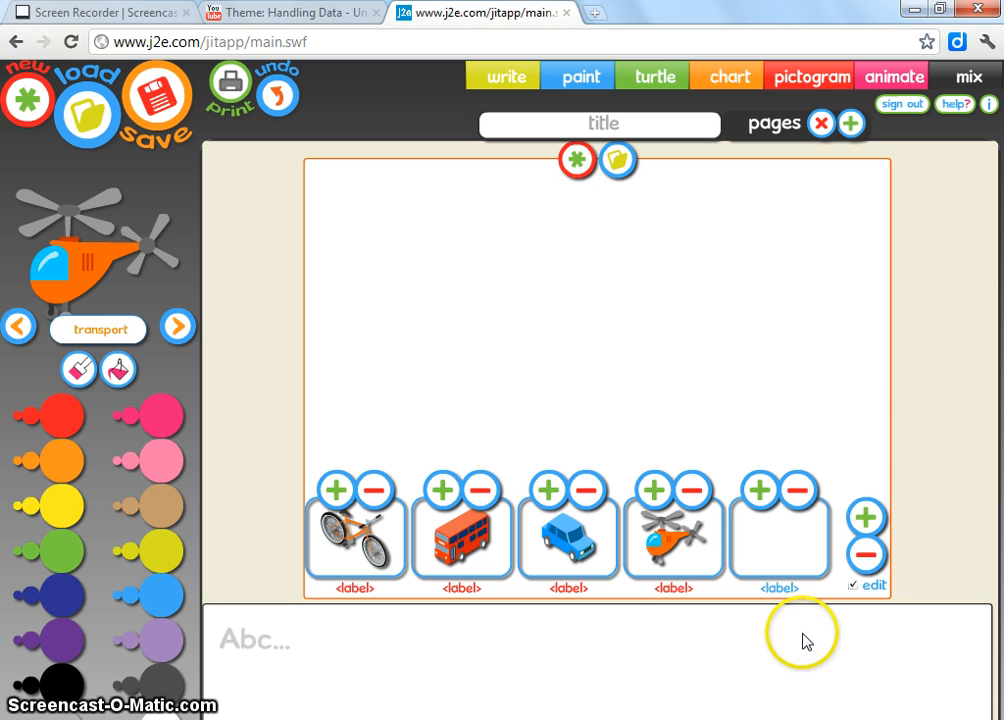
Step: Delete the empty fifth column, reposition the helicopter picture, and choose red as the colour
left_click(866, 558)
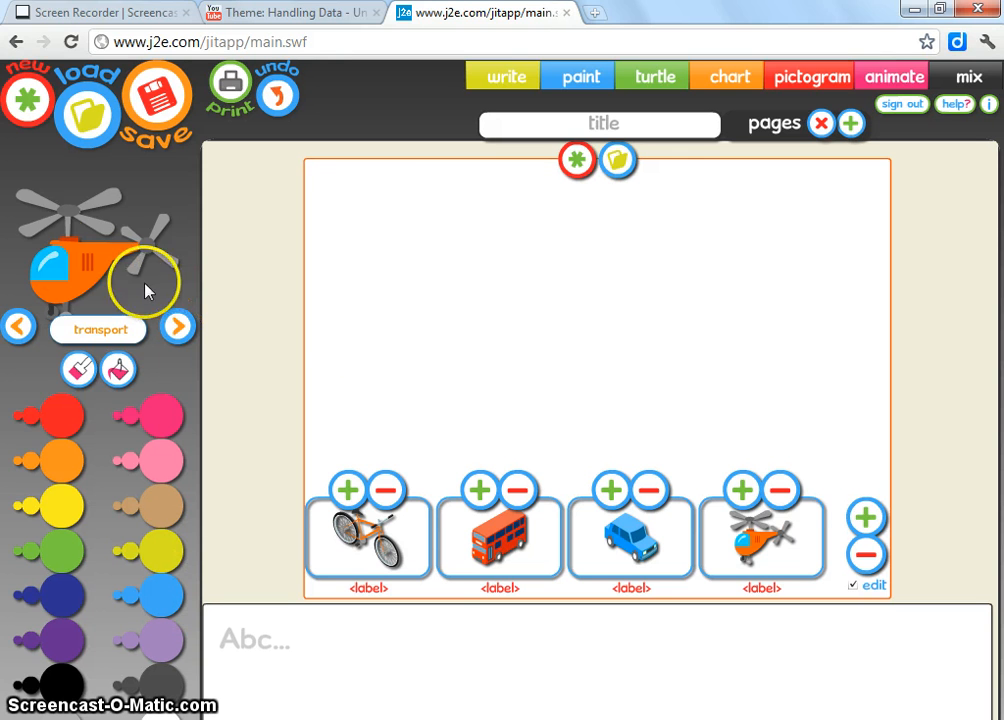
left_click(628, 485)
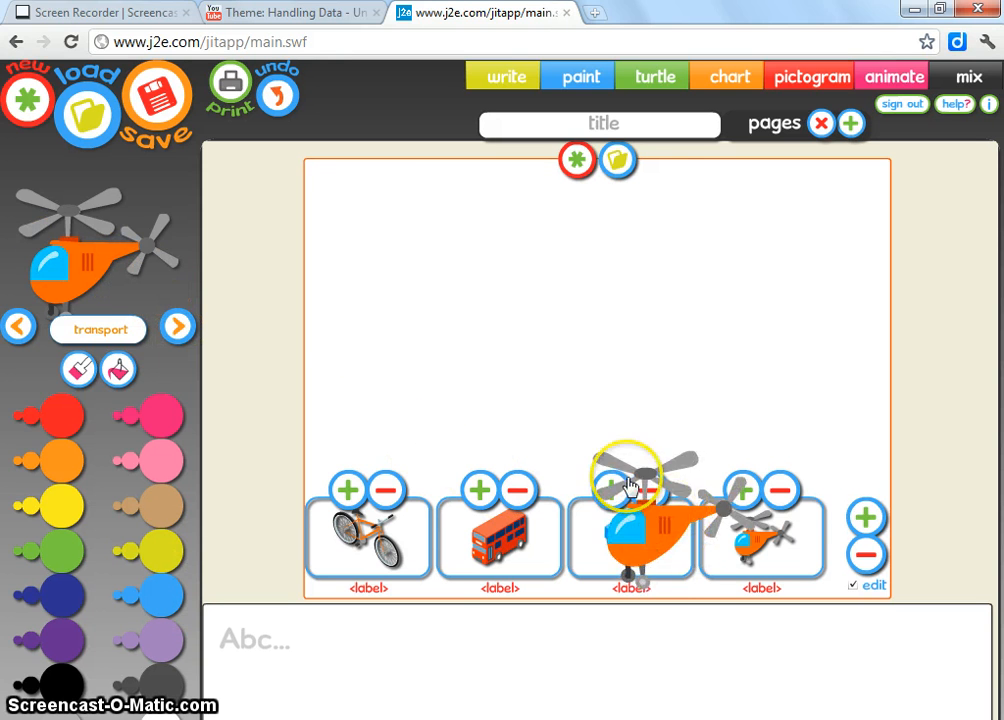
left_click_drag(628, 485, 309, 482)
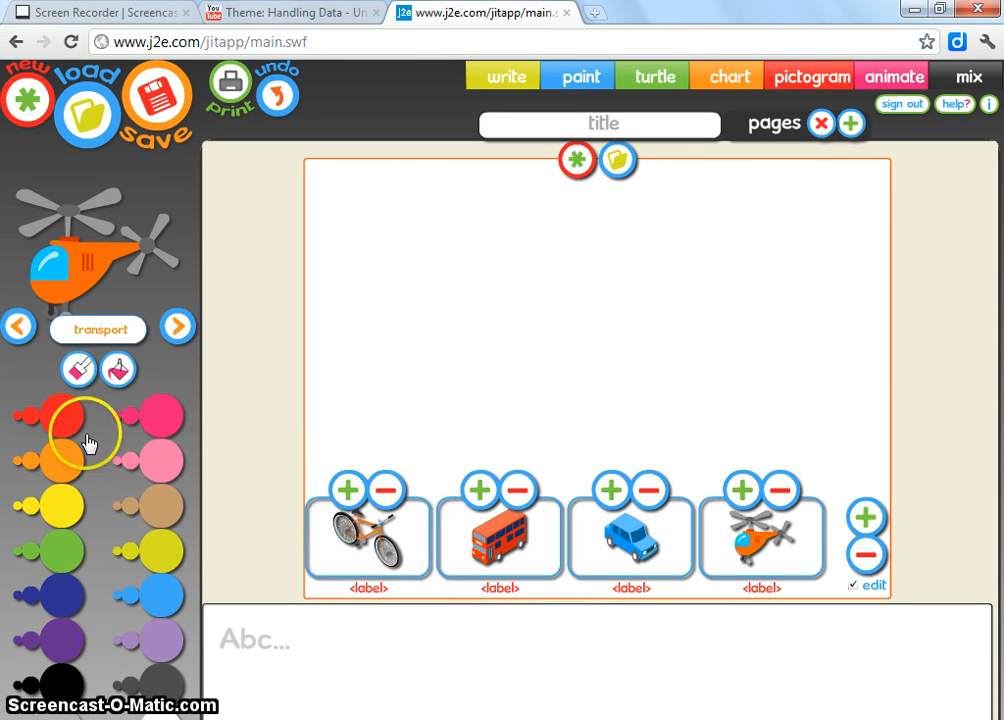
left_click(19, 416)
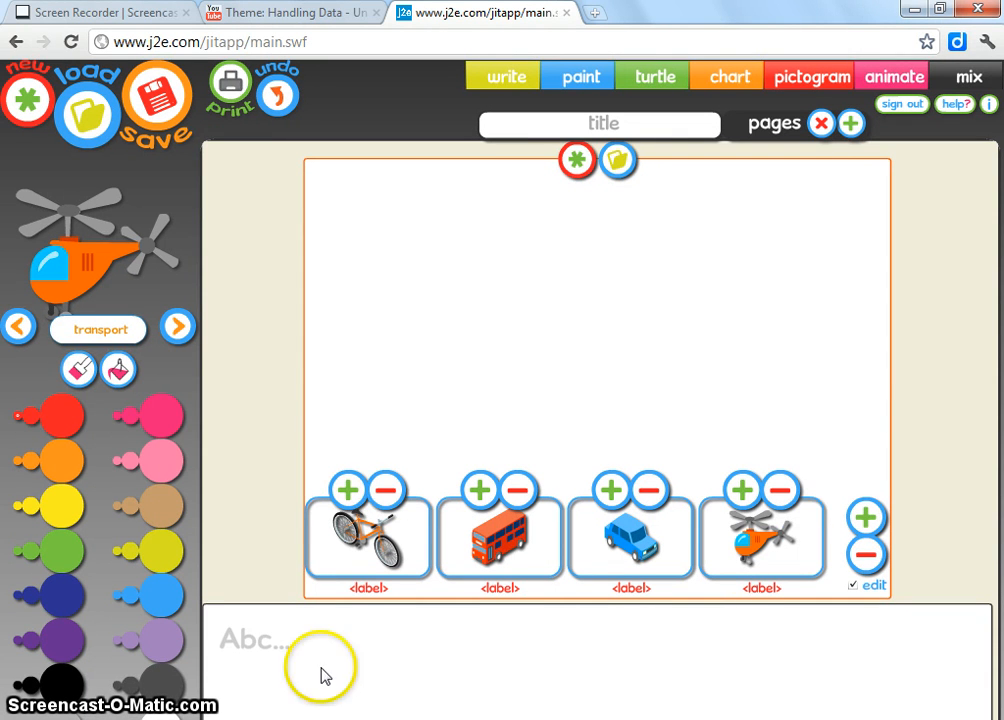
Step: Add 3 bicycles and 5 buses to the pictogram above their cards
left_click(347, 492)
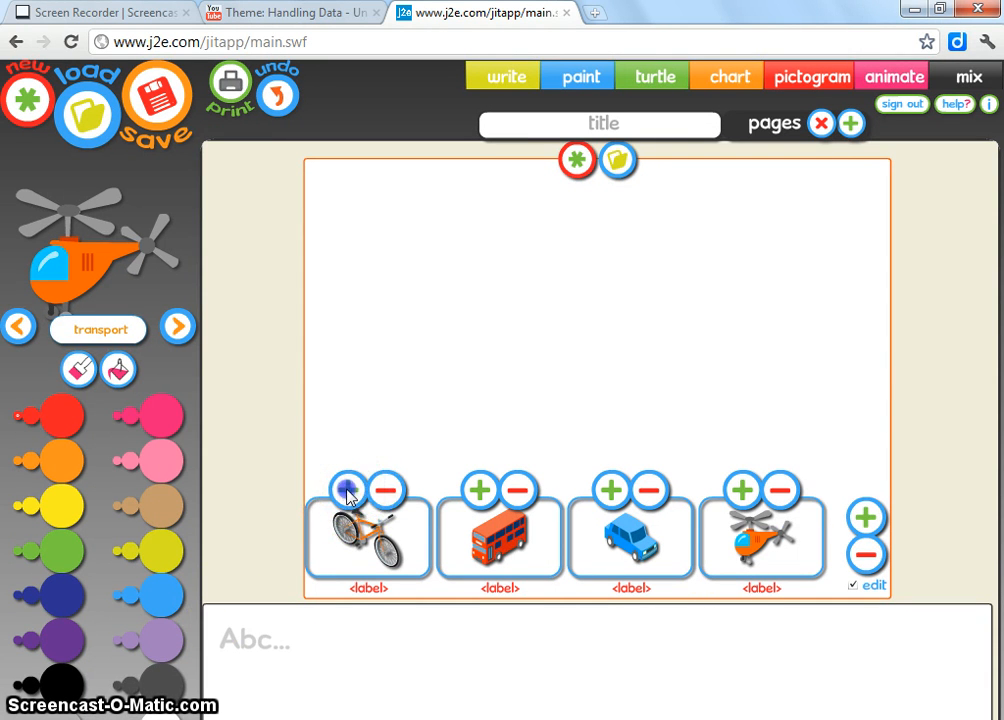
left_click(347, 492)
left_click(347, 492)
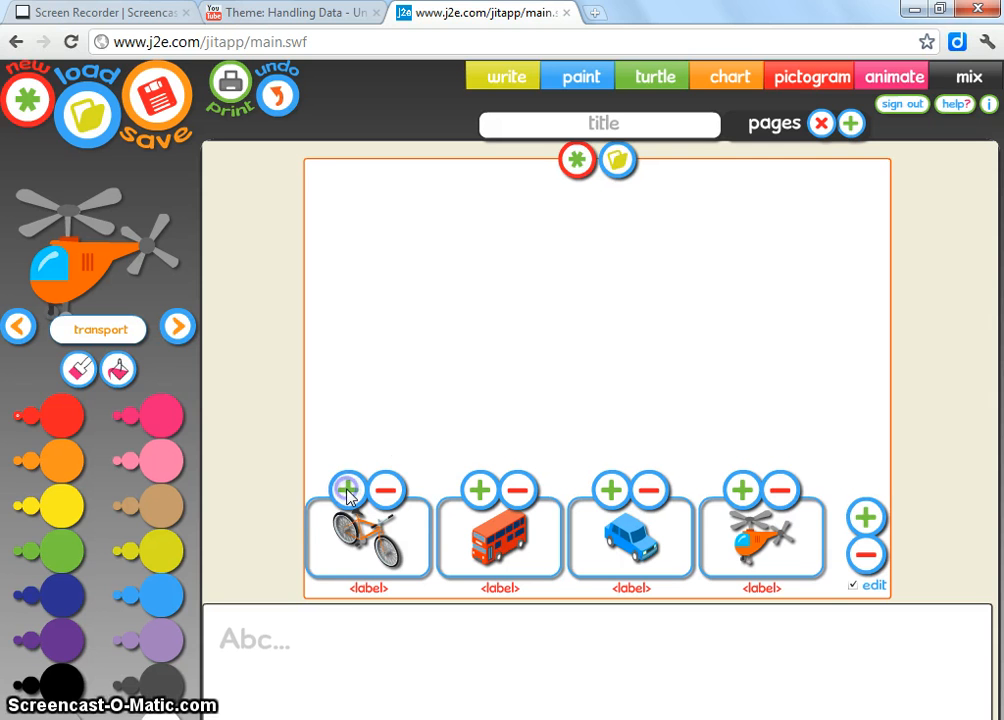
left_click(489, 500)
left_click(489, 500)
left_click(489, 500)
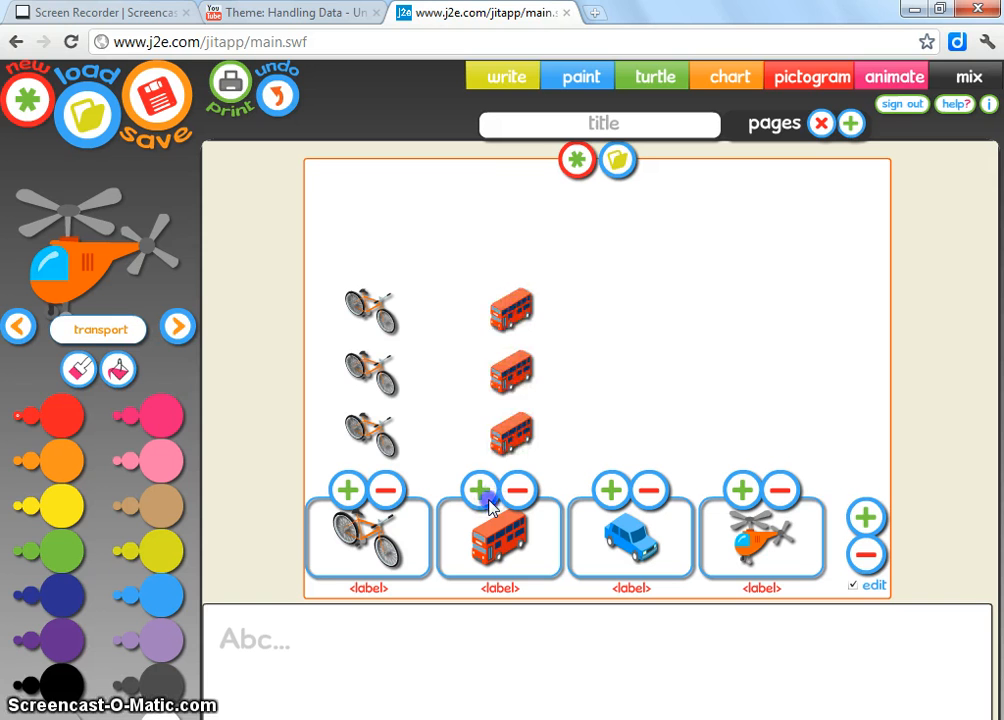
left_click(489, 500)
Step: Stack 7 cars and 1 helicopter above their cards
left_click(611, 489)
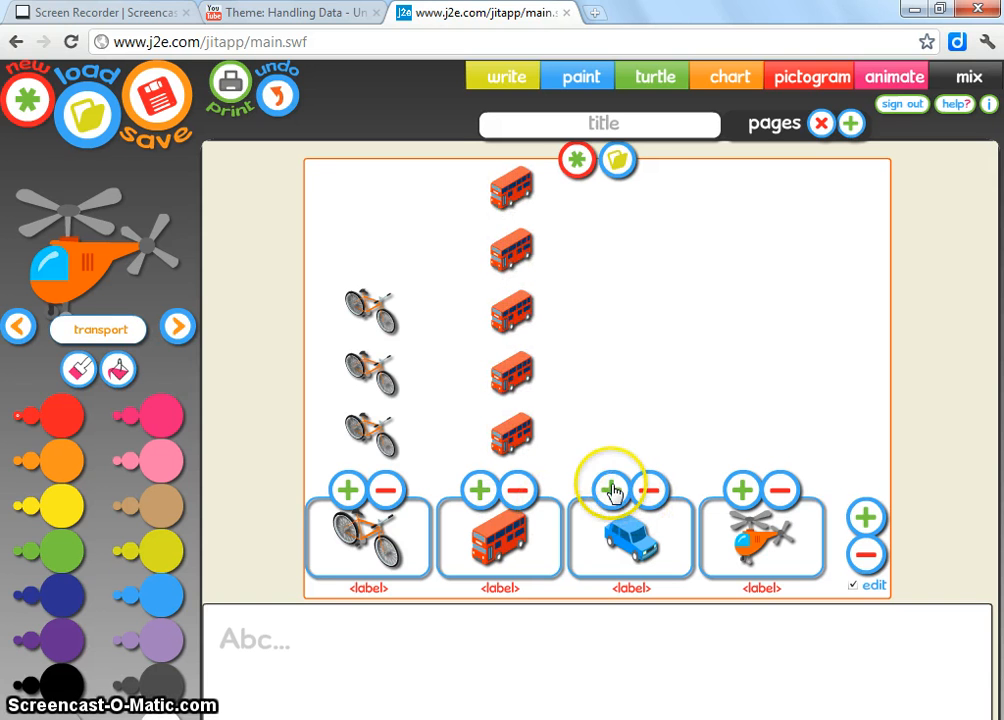
left_click(611, 489)
left_click(611, 489)
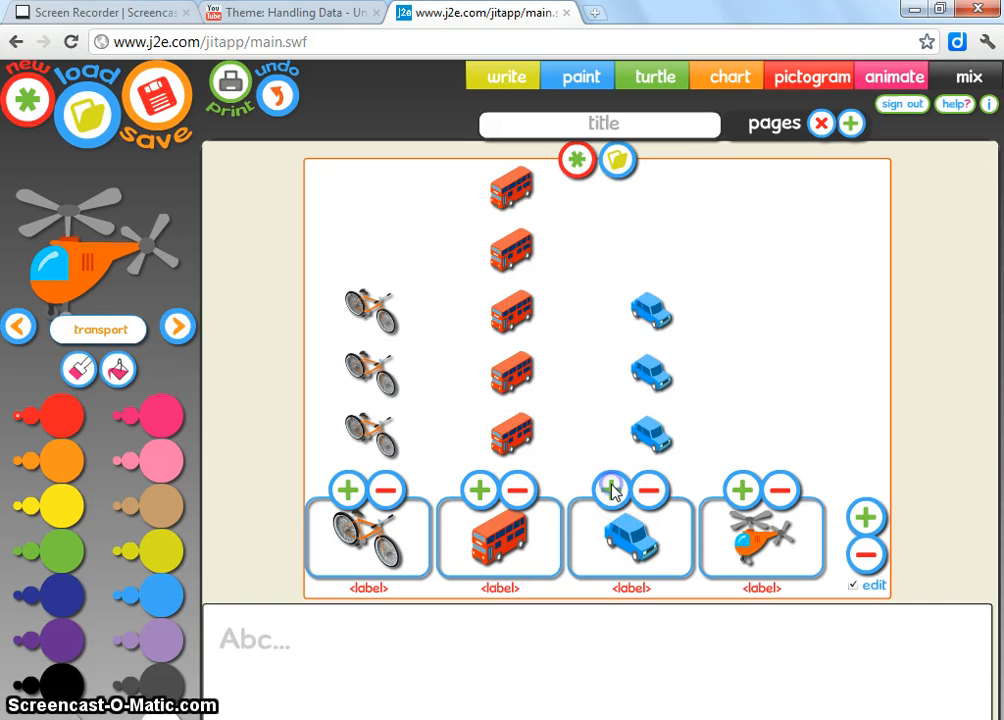
left_click(611, 489)
left_click(611, 489)
left_click(611, 489)
left_click(611, 489)
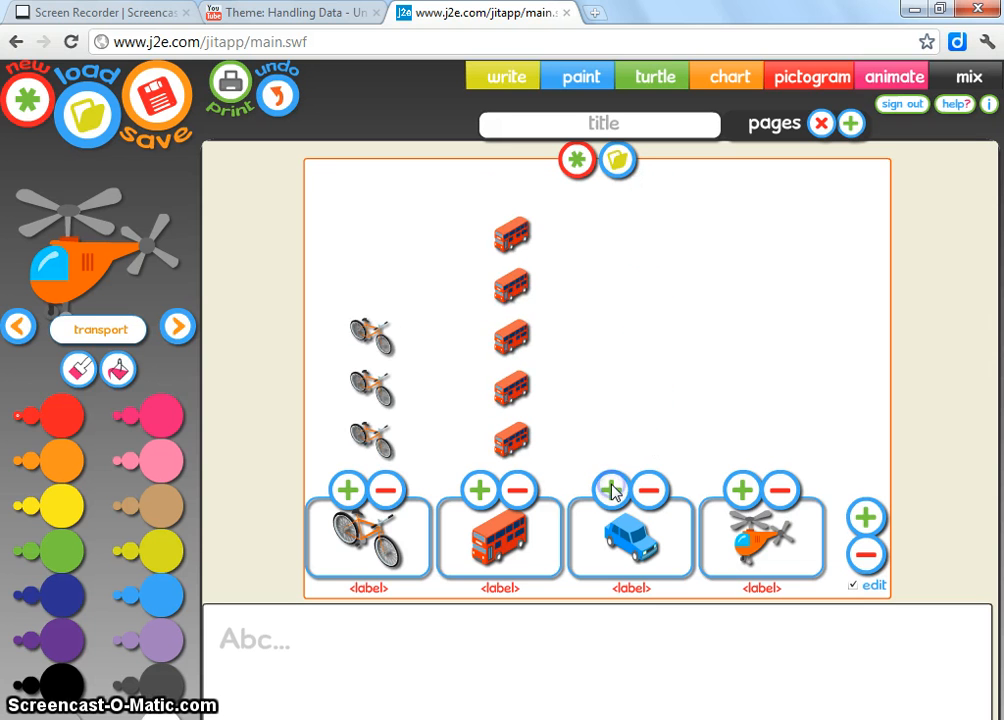
left_click(690, 503)
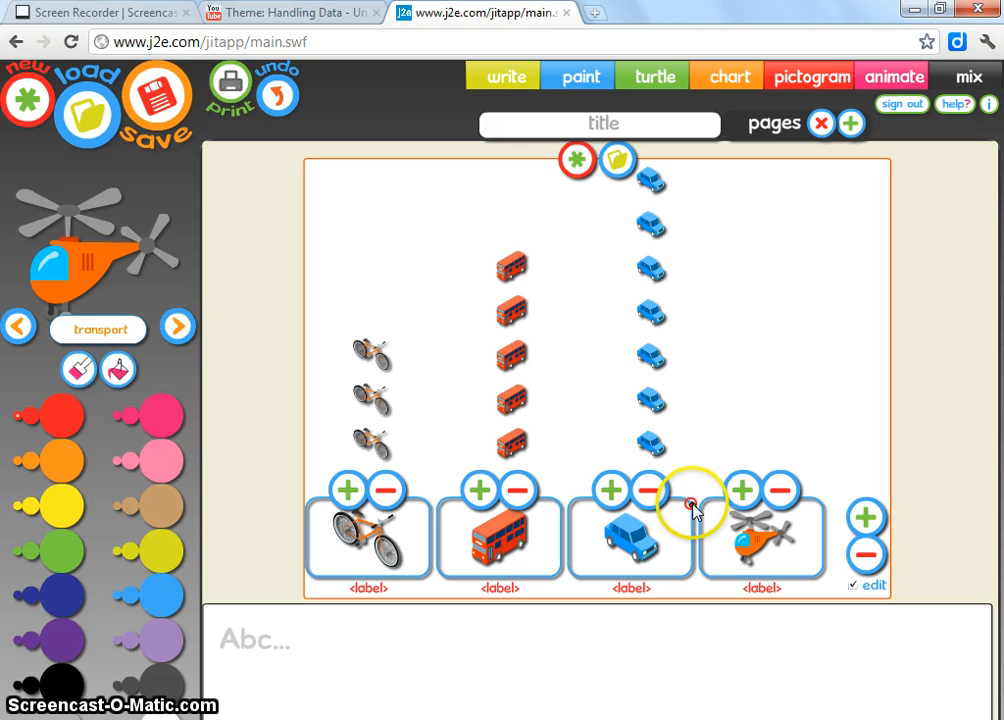
left_click(737, 493)
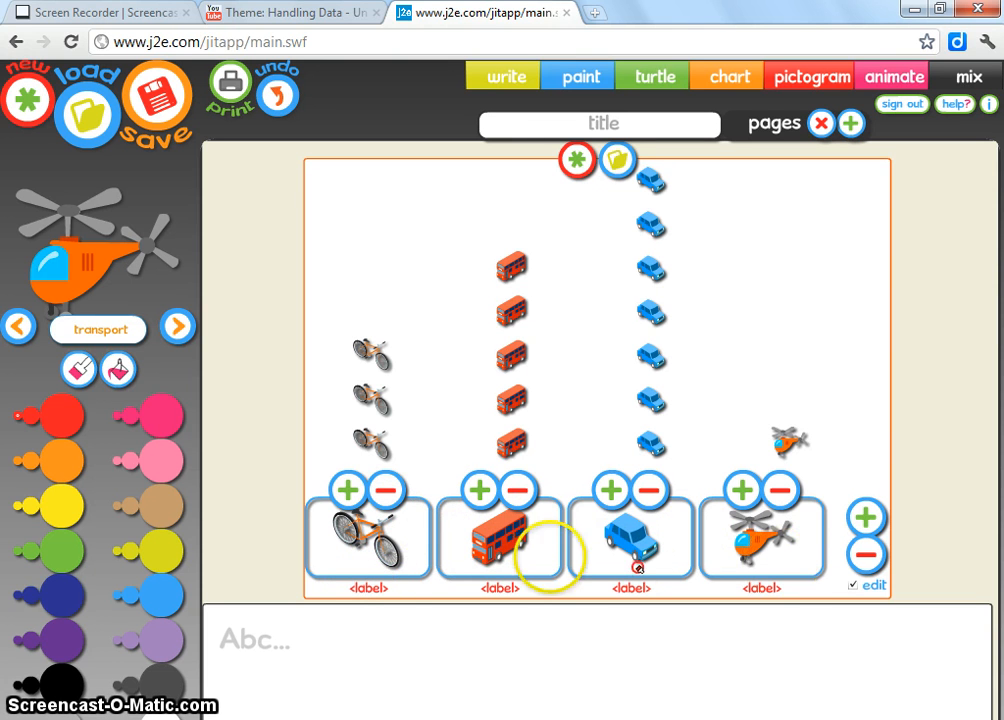
Step: Replace the first two label placeholders with 'Bike' and 'Bus'
left_click(370, 591)
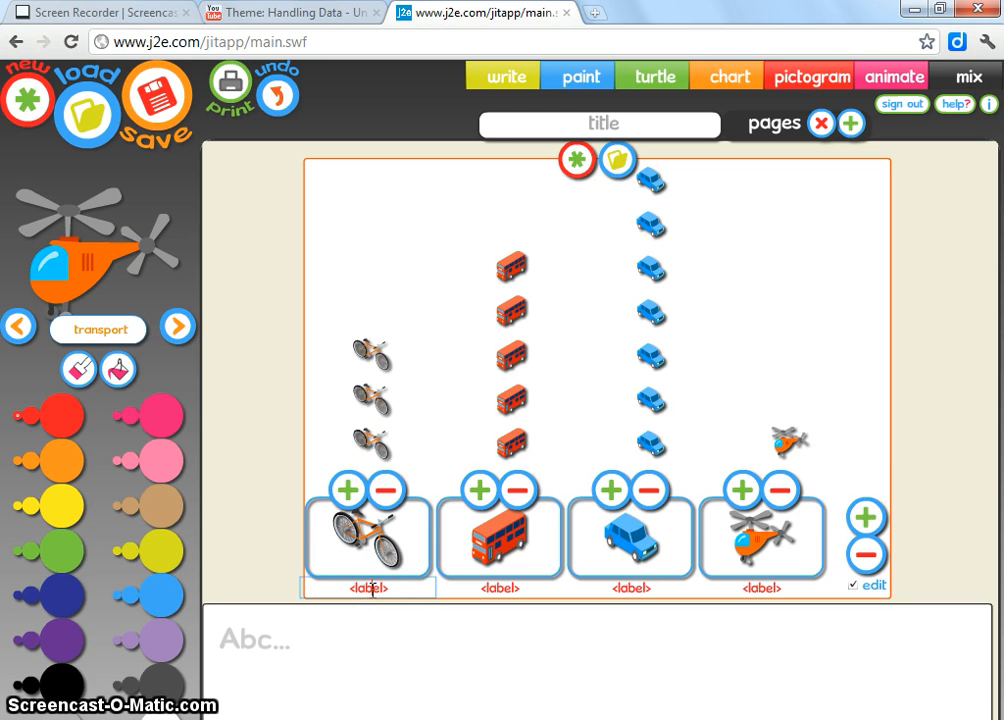
left_click(388, 590)
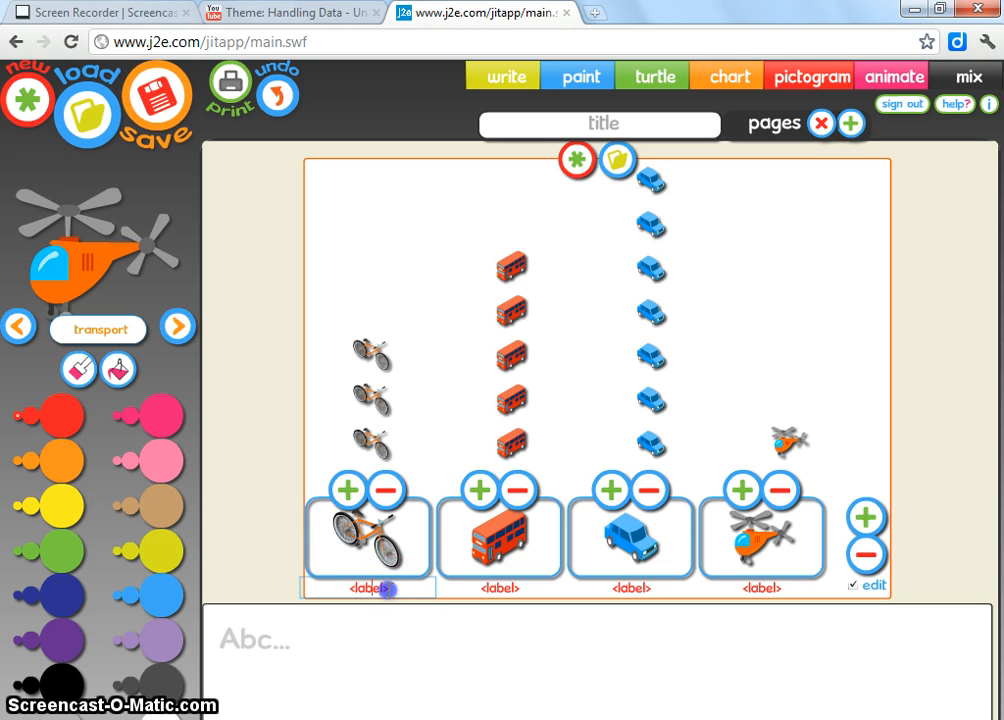
key("BackSpace")
left_click(432, 676)
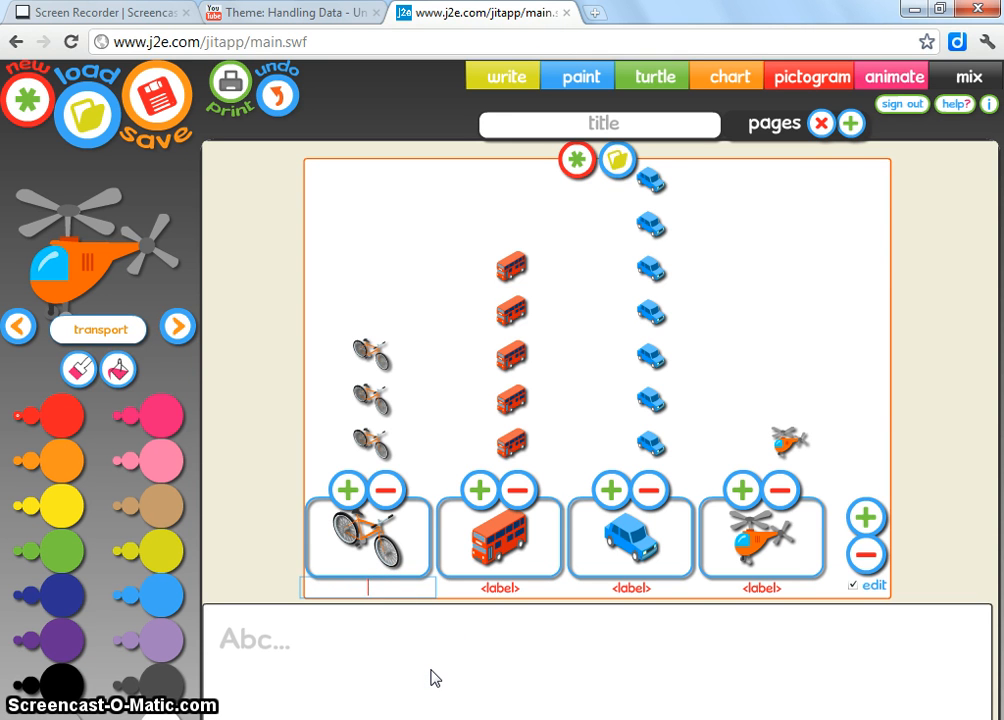
type("Bike")
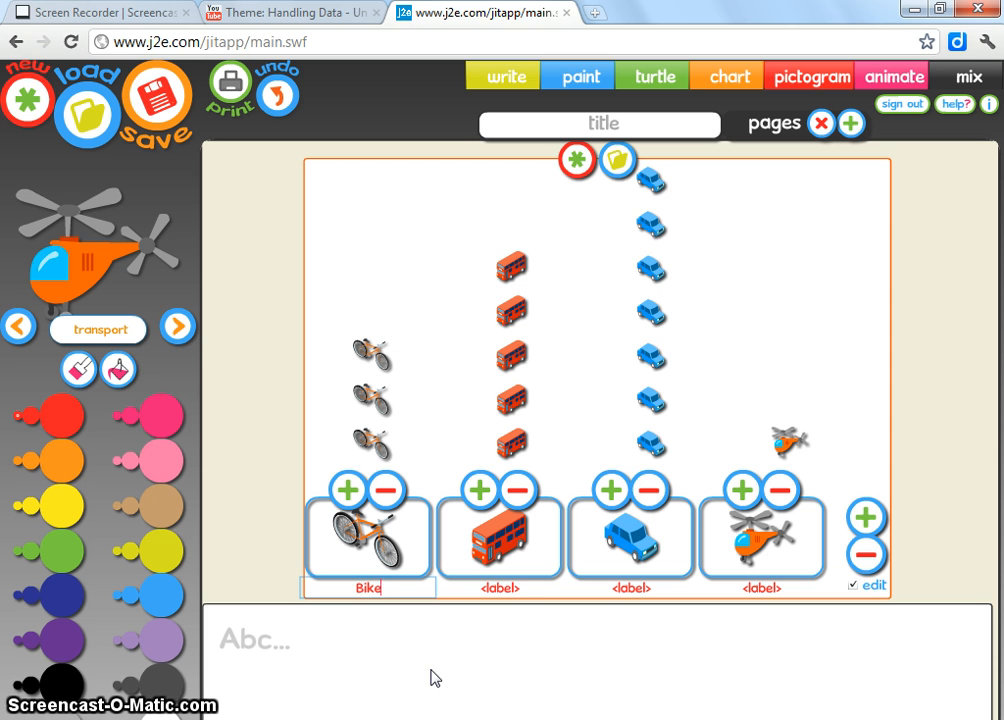
left_click(489, 589)
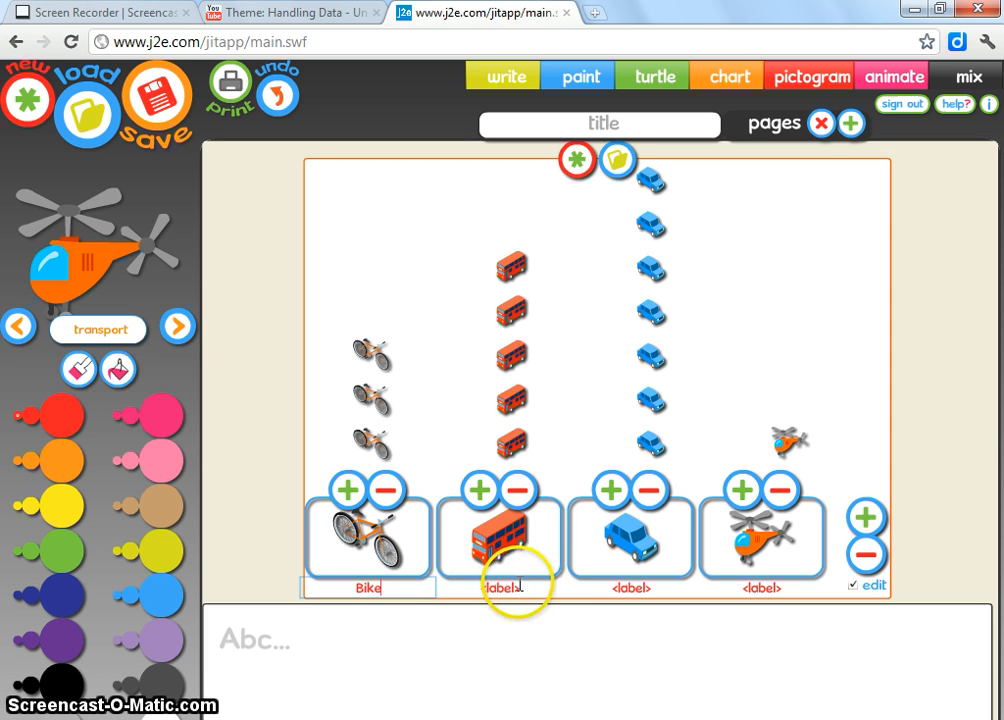
left_click(517, 587)
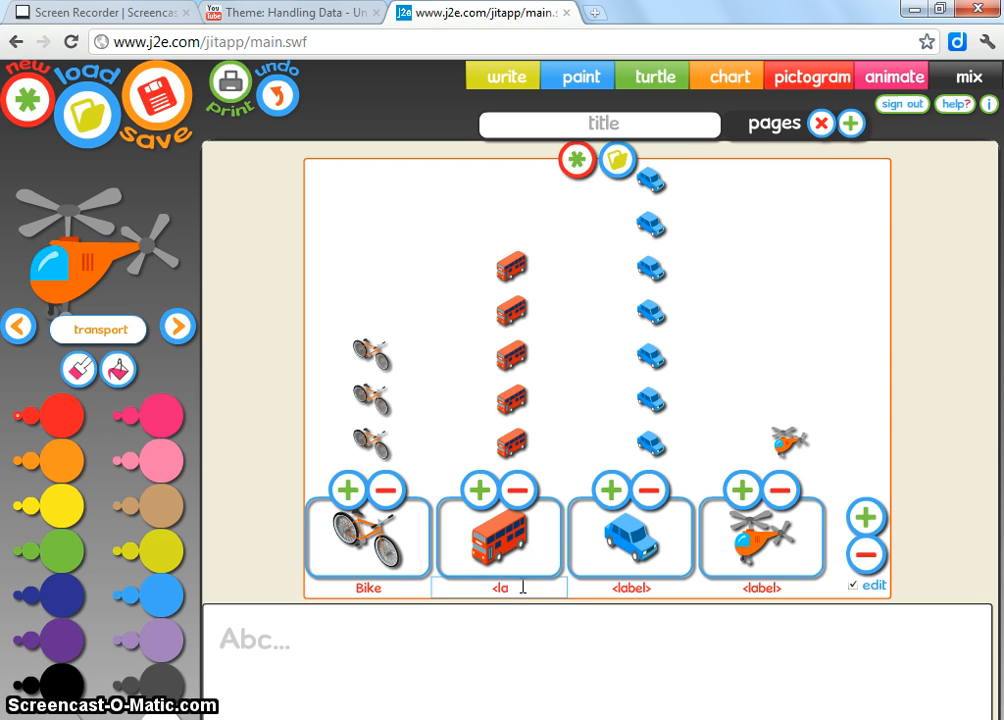
key("BackSpace")
type("Bus")
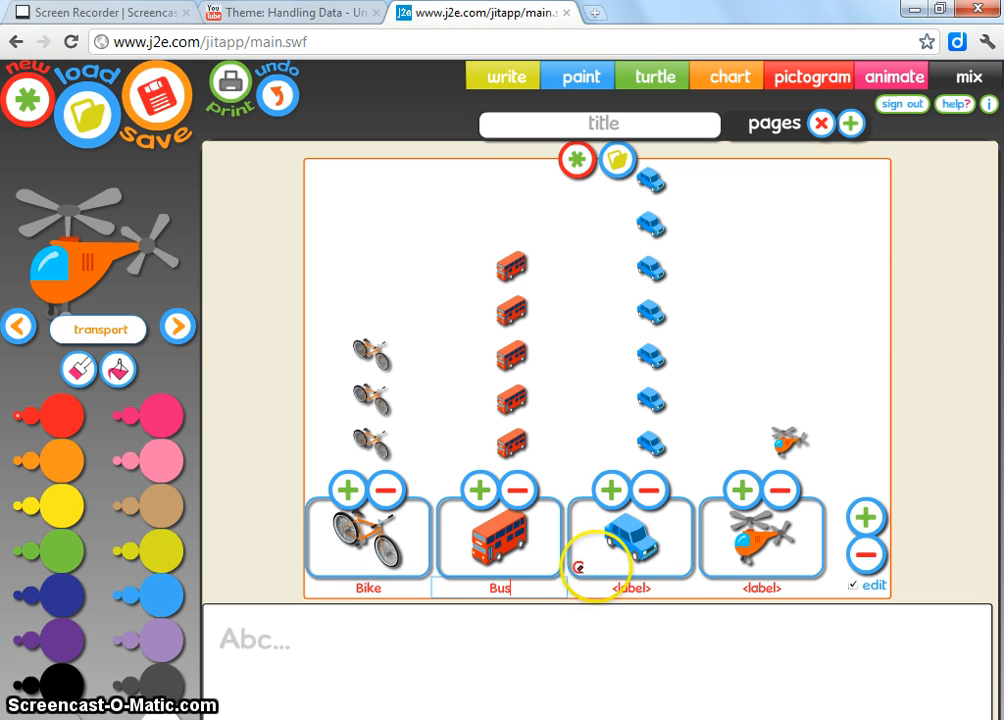
Step: Label the remaining columns 'Car' and 'Helicopter'
left_click(652, 588)
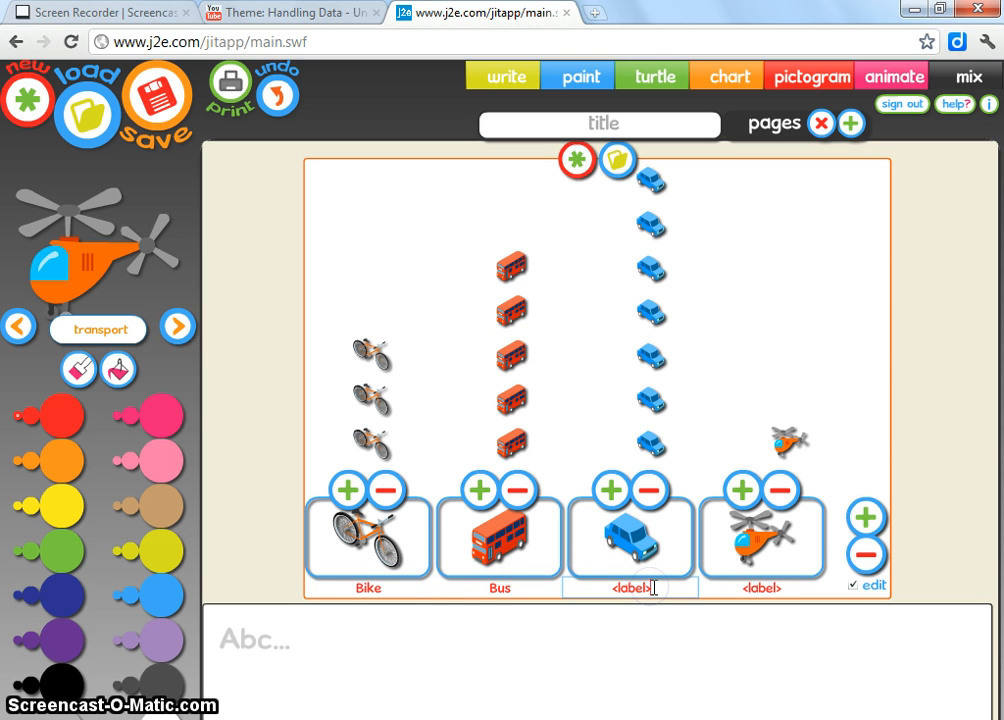
key("BackSpace")
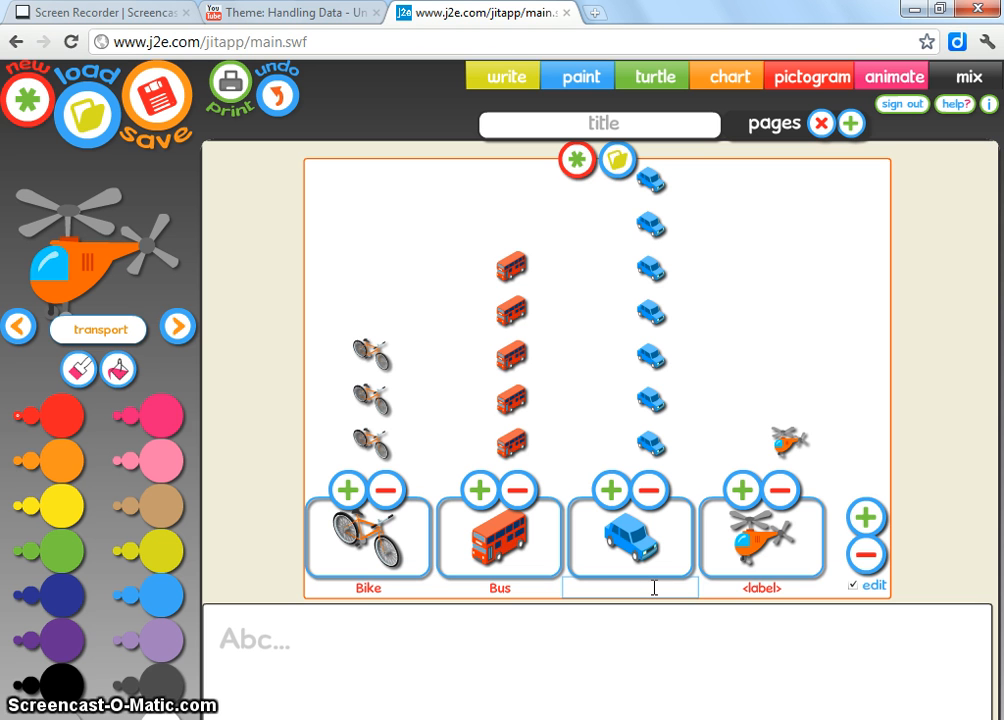
type("Car")
left_click(818, 594)
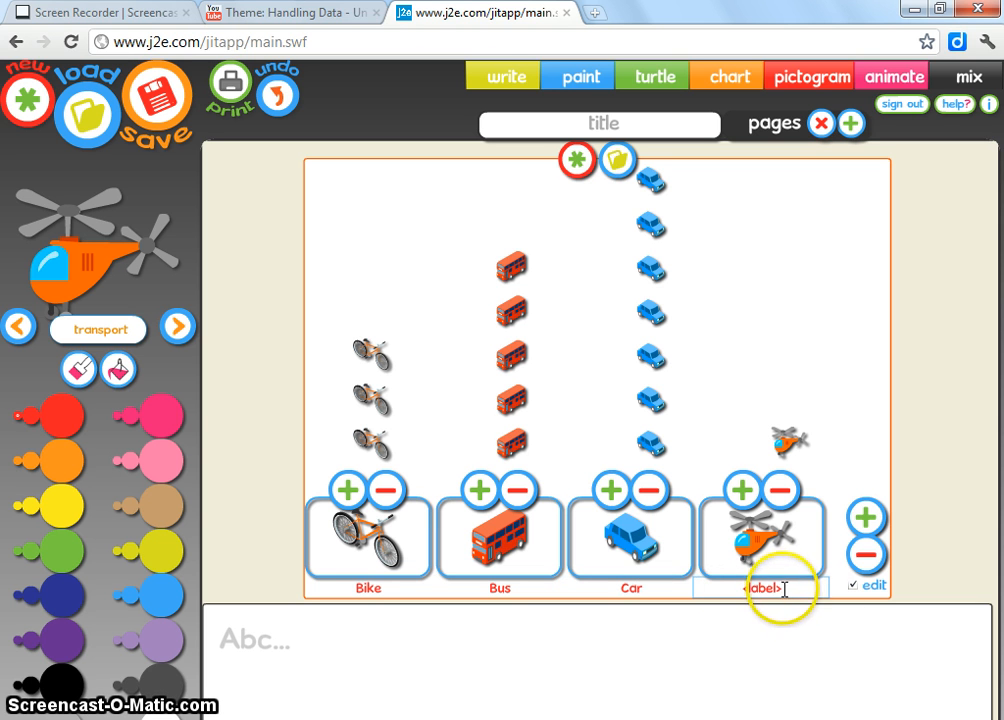
key("BackSpace")
key("BackSpace")
key("BackSpace")
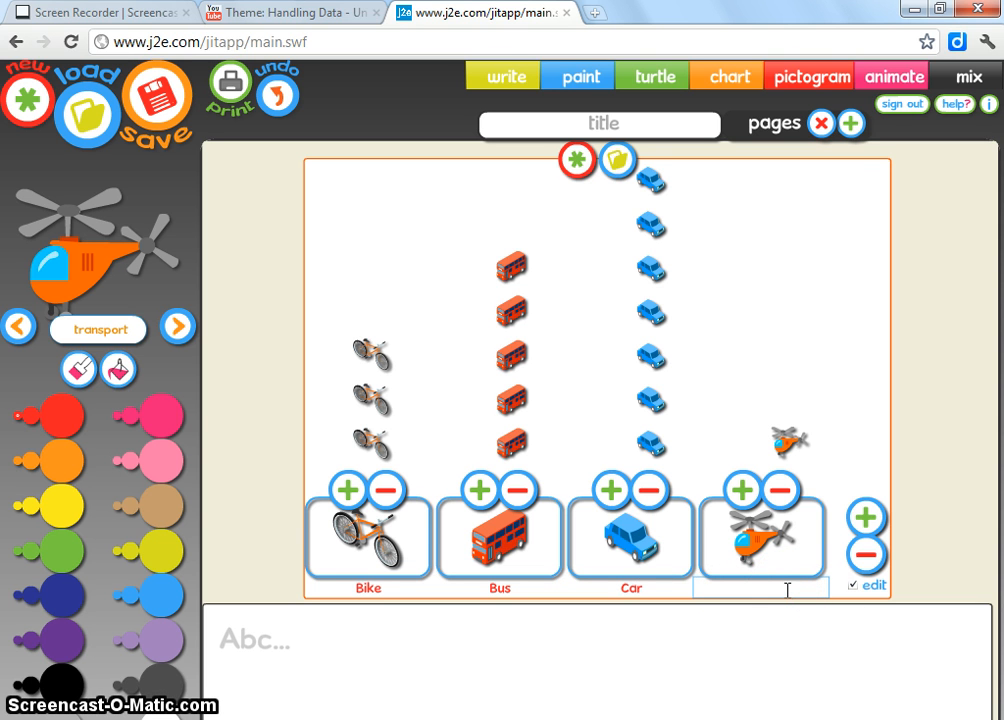
type("Helicopter")
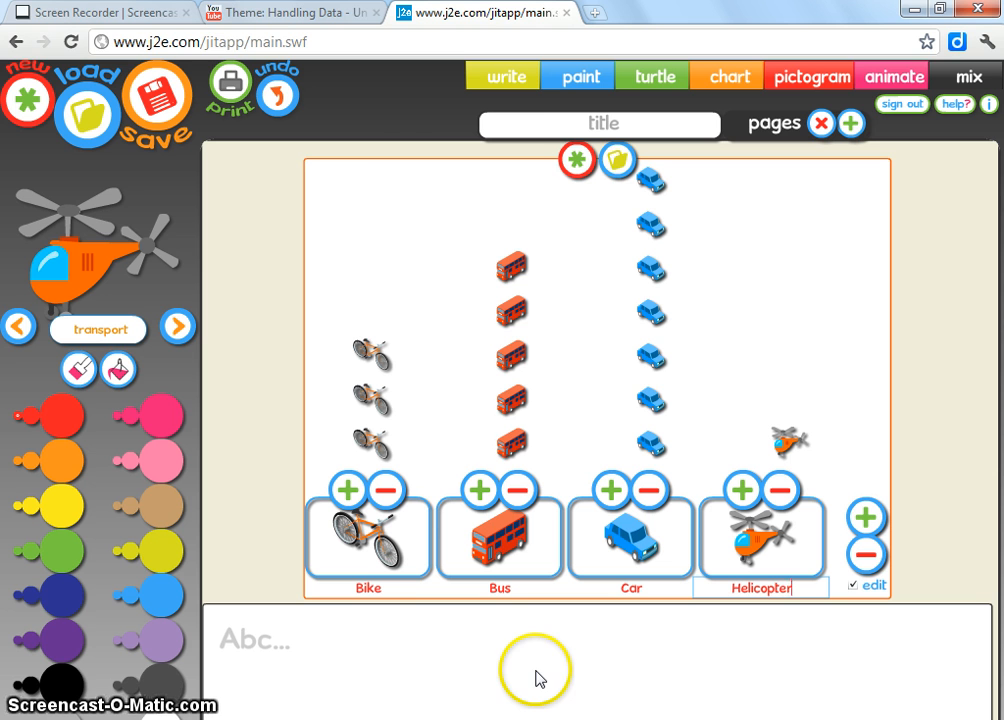
Step: Enter 'How we get to School' in the page title box and confirm it
left_click(597, 126)
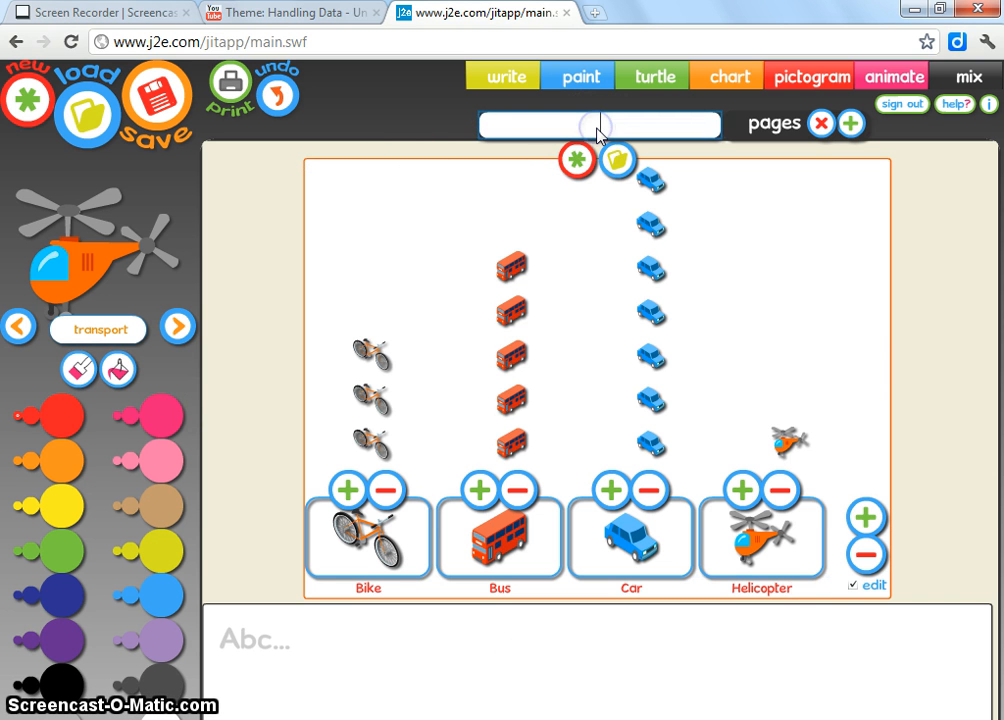
left_click(632, 125)
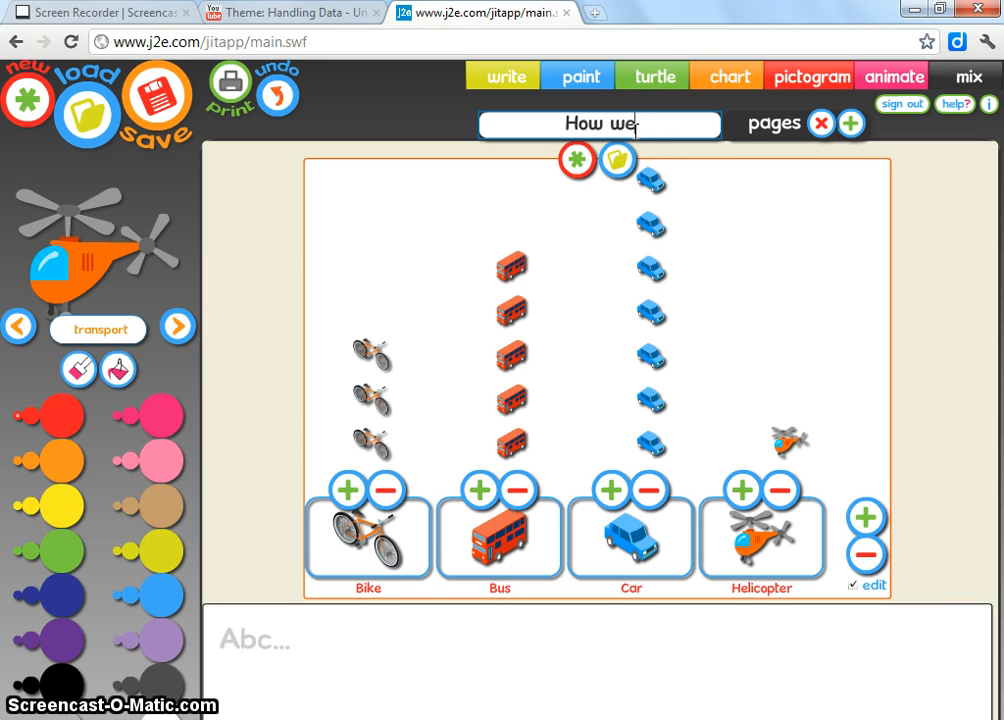
type("How we get to")
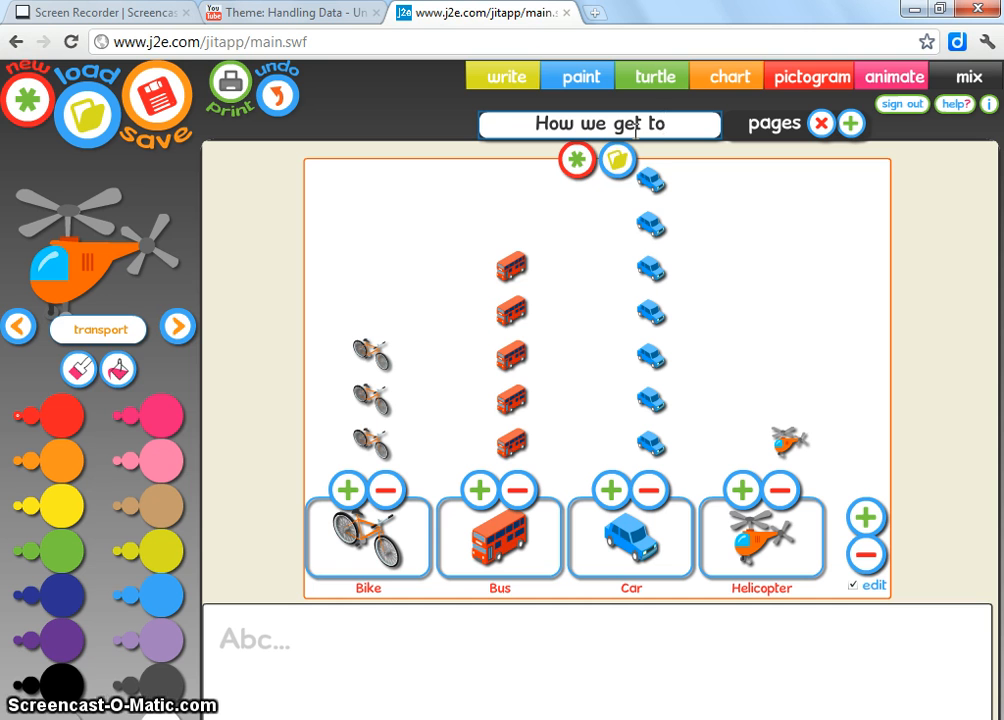
type(" School")
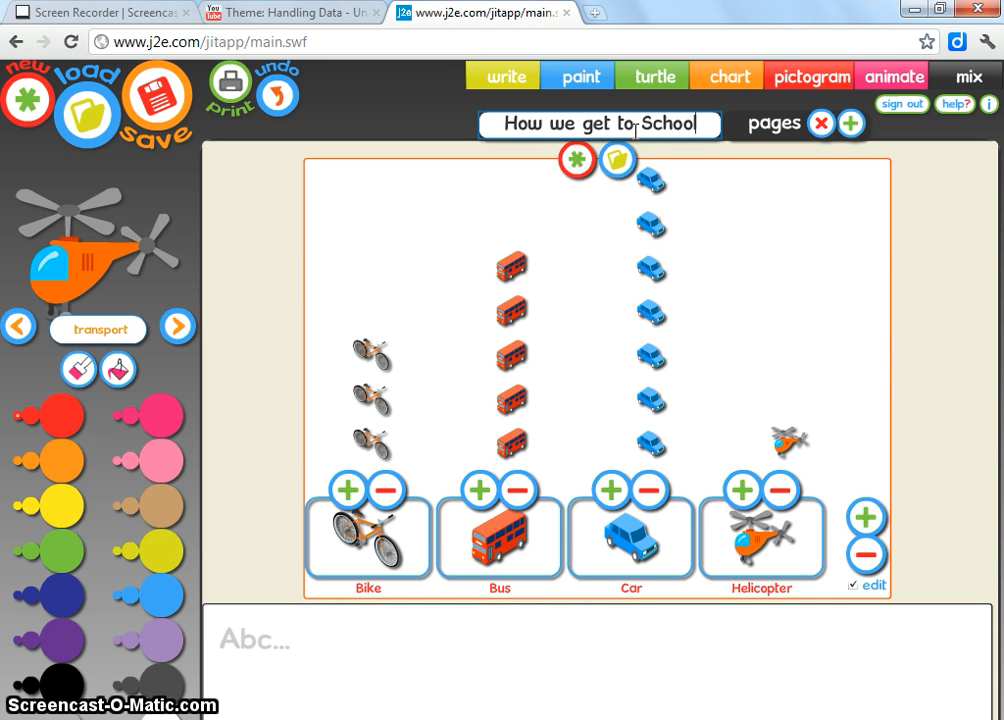
left_click(765, 353)
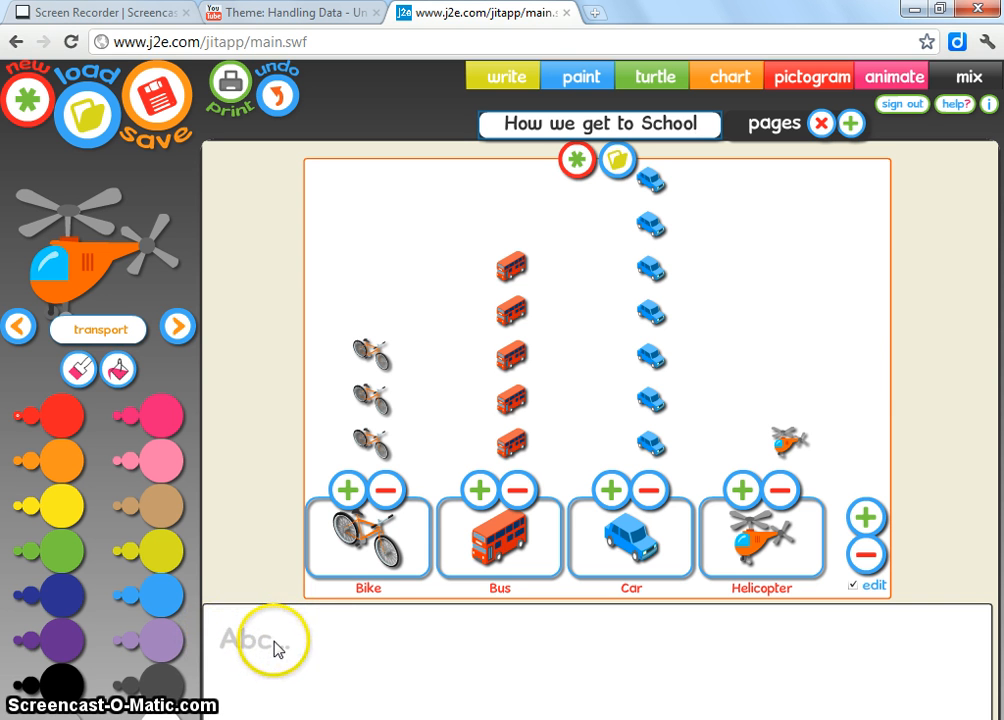
Step: Type 'The most popular transport to school is a car' in the writing box under the pictogram
left_click(223, 638)
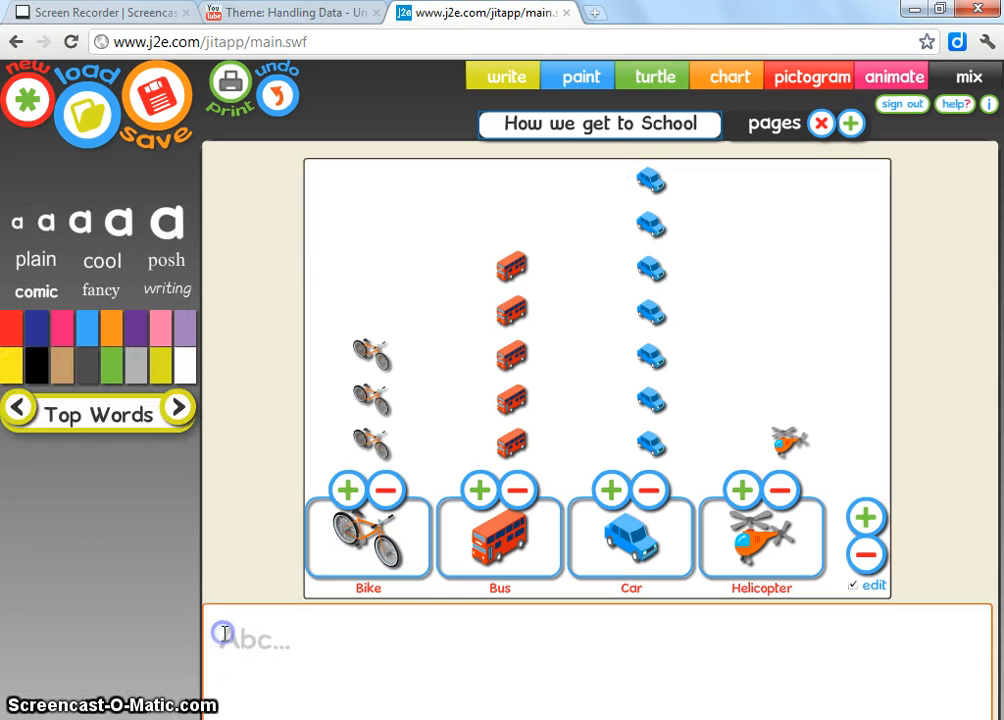
left_click(224, 633)
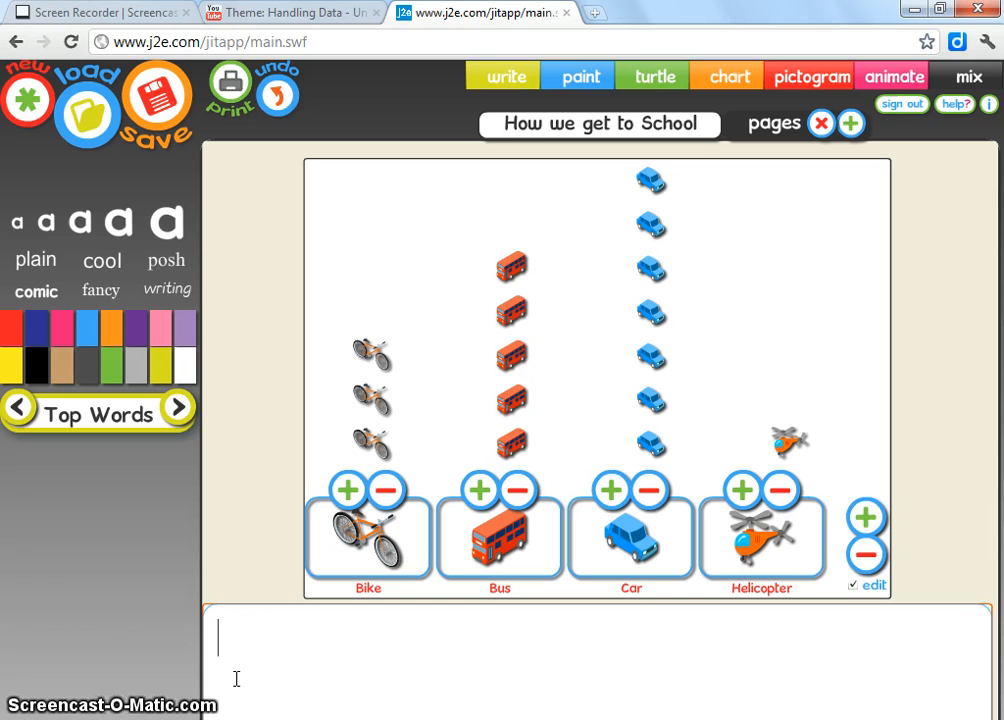
type("The most popular transport")
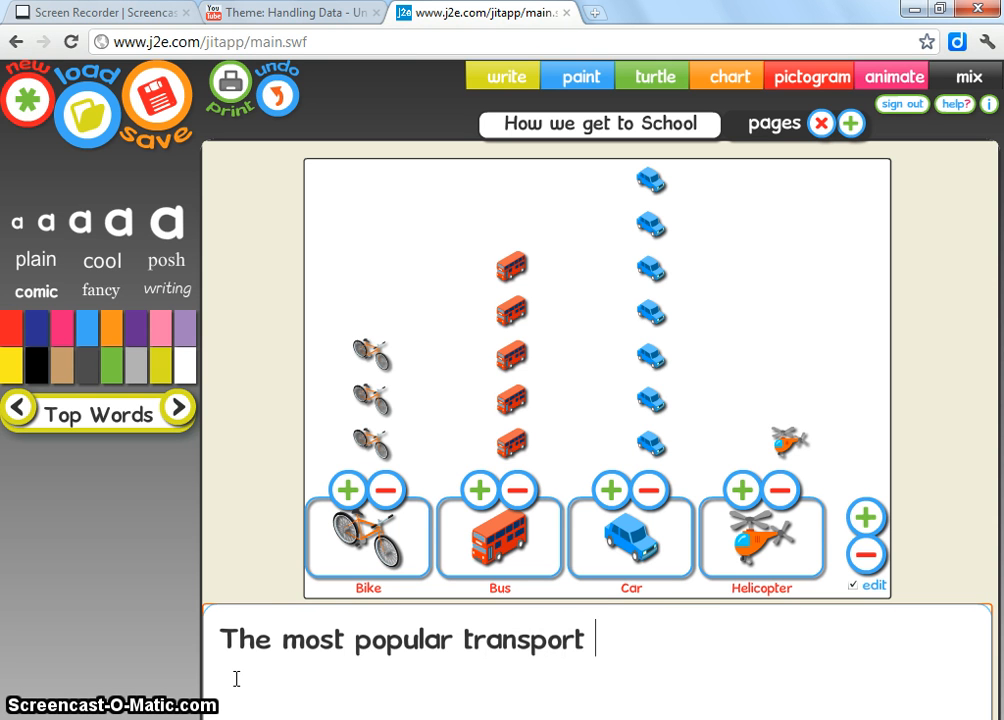
type("hool is a car")
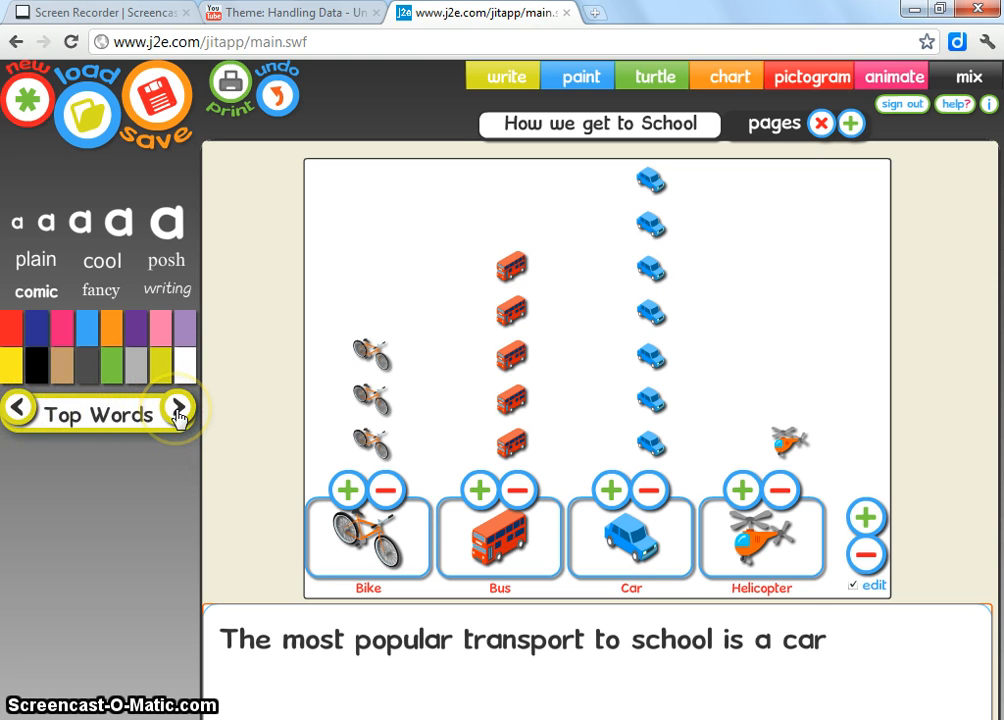
Step: Open the Top Words bank and page through topics to the Transport list
left_click(95, 414)
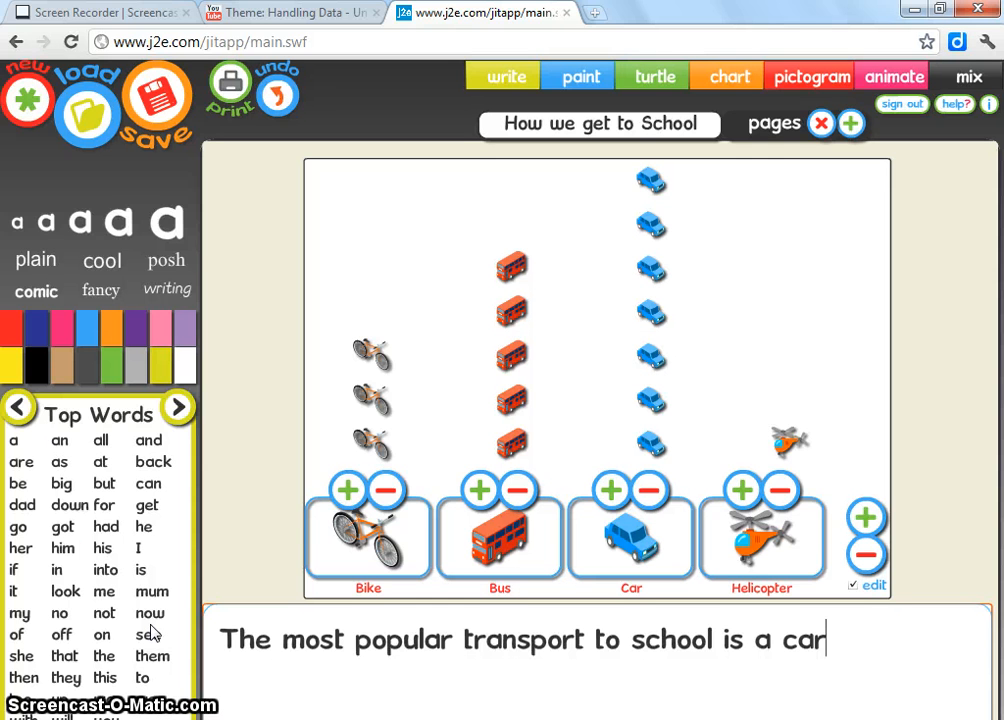
left_click(177, 406)
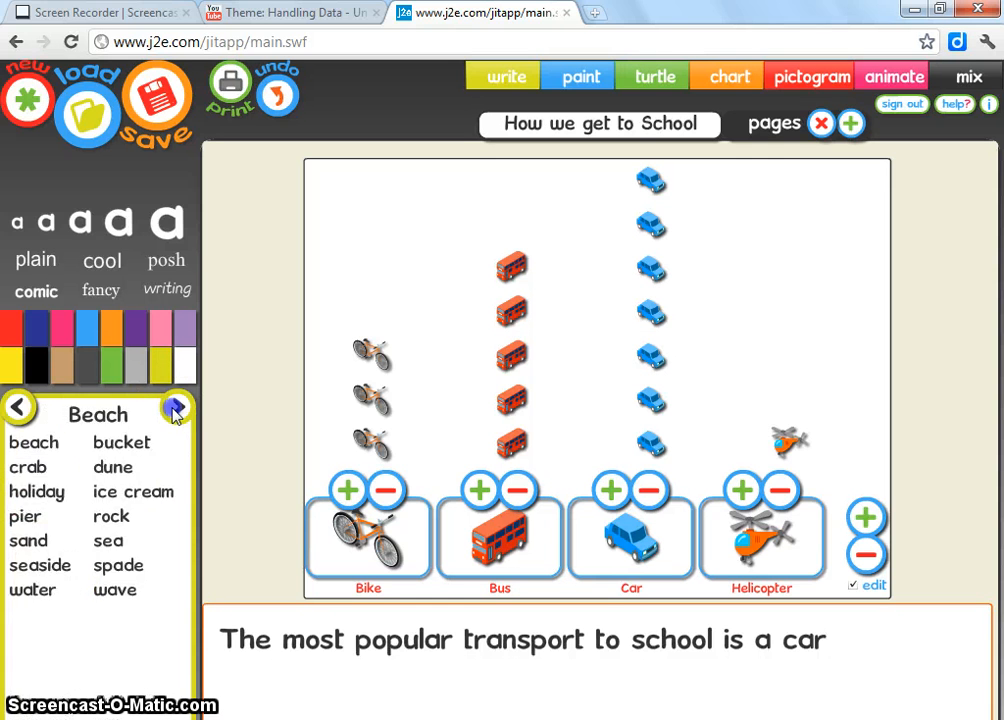
left_click(175, 406)
left_click(175, 406)
left_click(175, 406)
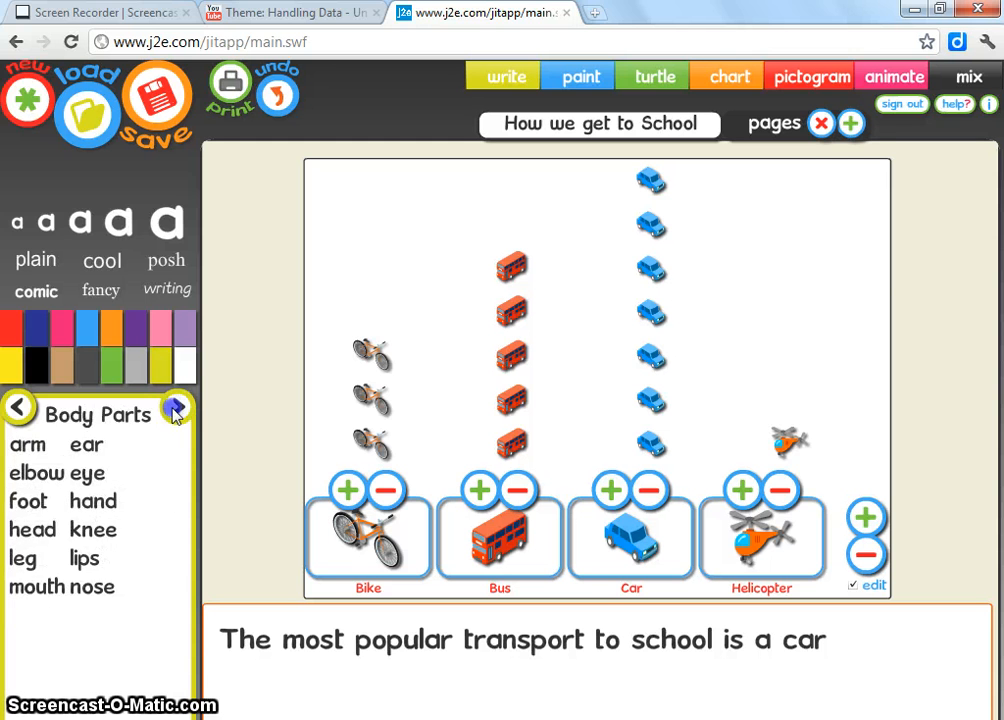
left_click(176, 407)
left_click(176, 407)
left_click(176, 407)
left_click(176, 407)
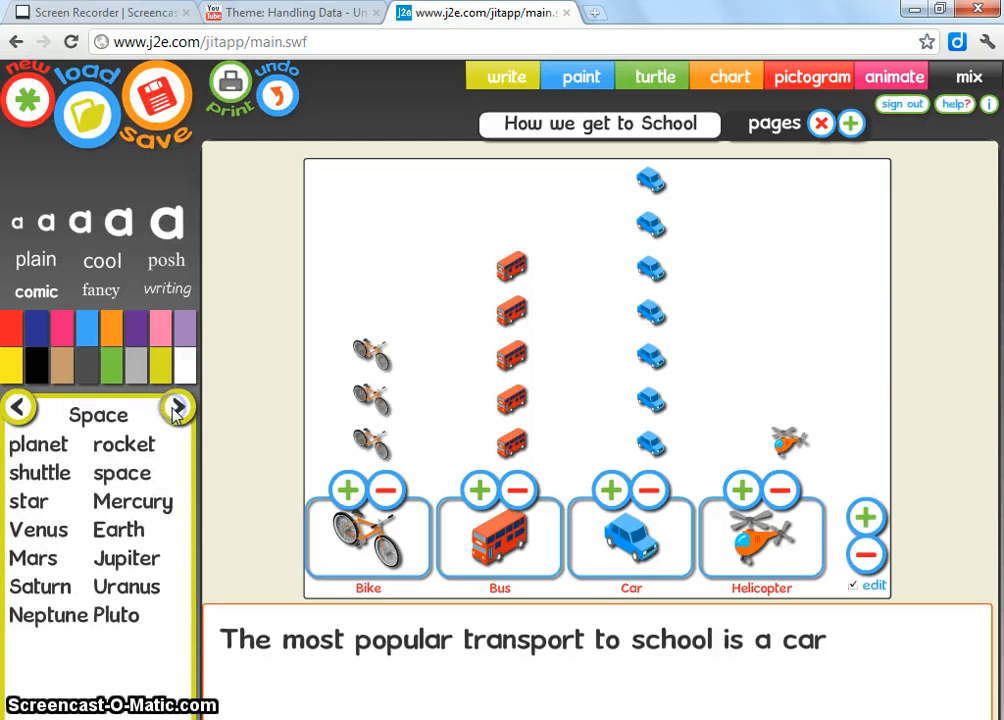
left_click(176, 407)
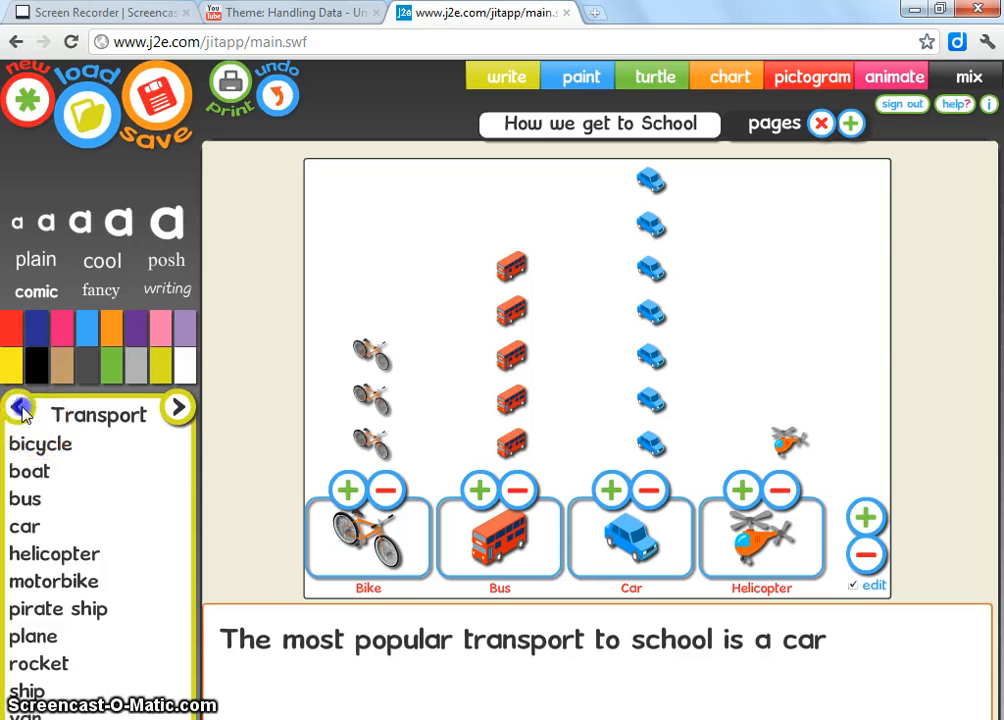
Step: Return to the Transport list and redo the final word using 'car' from it
left_click(20, 408)
left_click(176, 407)
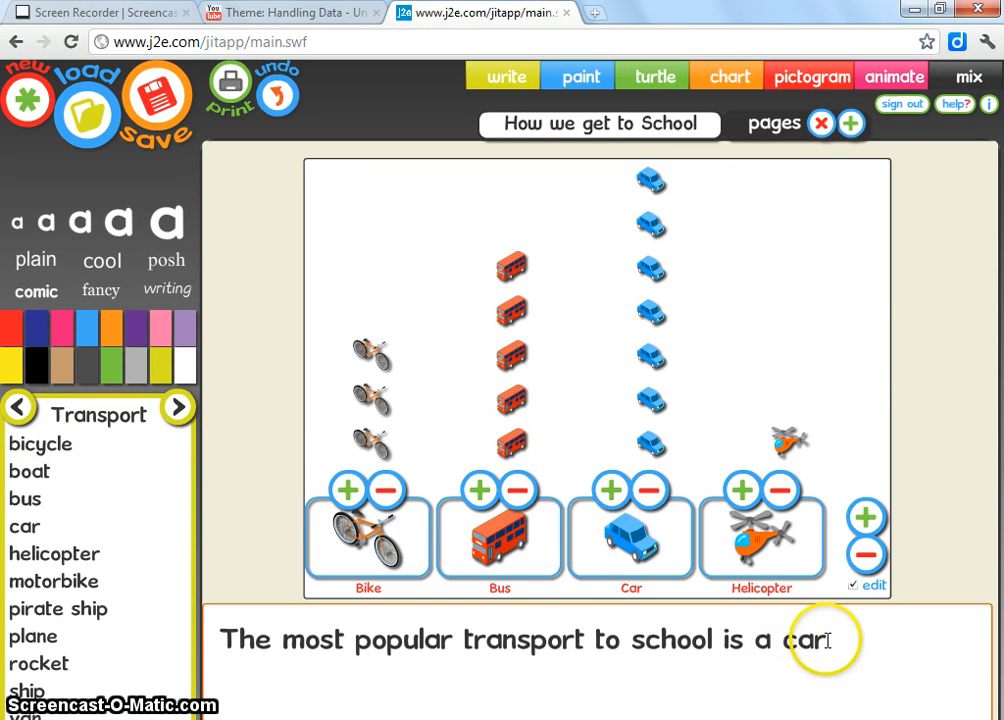
key("BackSpace")
key("BackSpace")
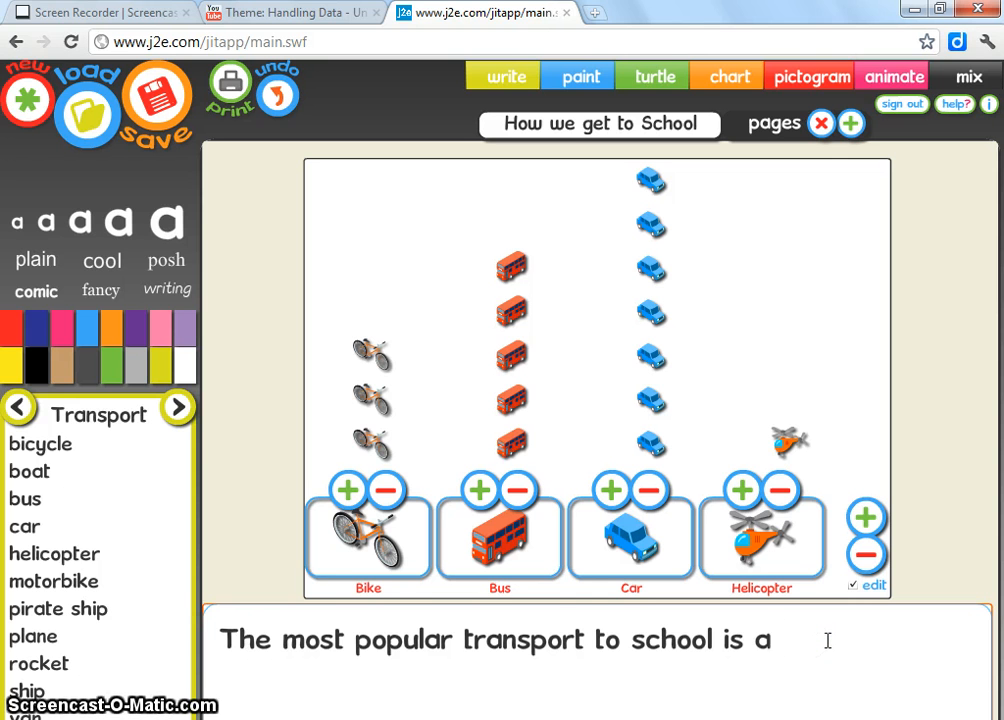
left_click(26, 530)
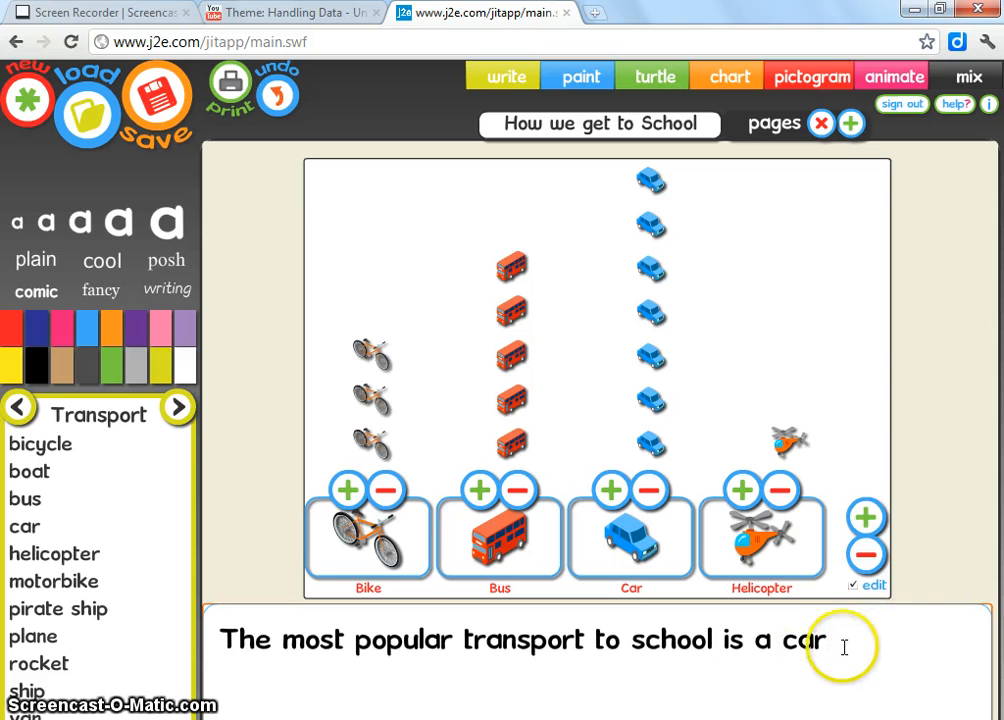
Step: Make the sentence orange in the 'writing' handwriting font after trying posh and comic
left_click(112, 333)
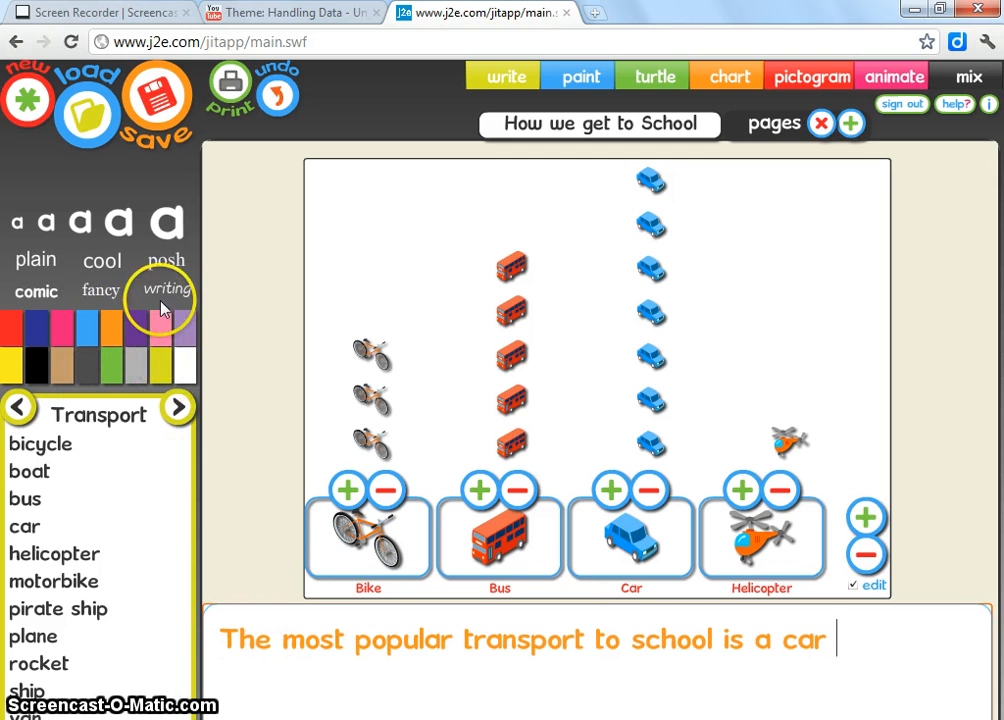
left_click(161, 263)
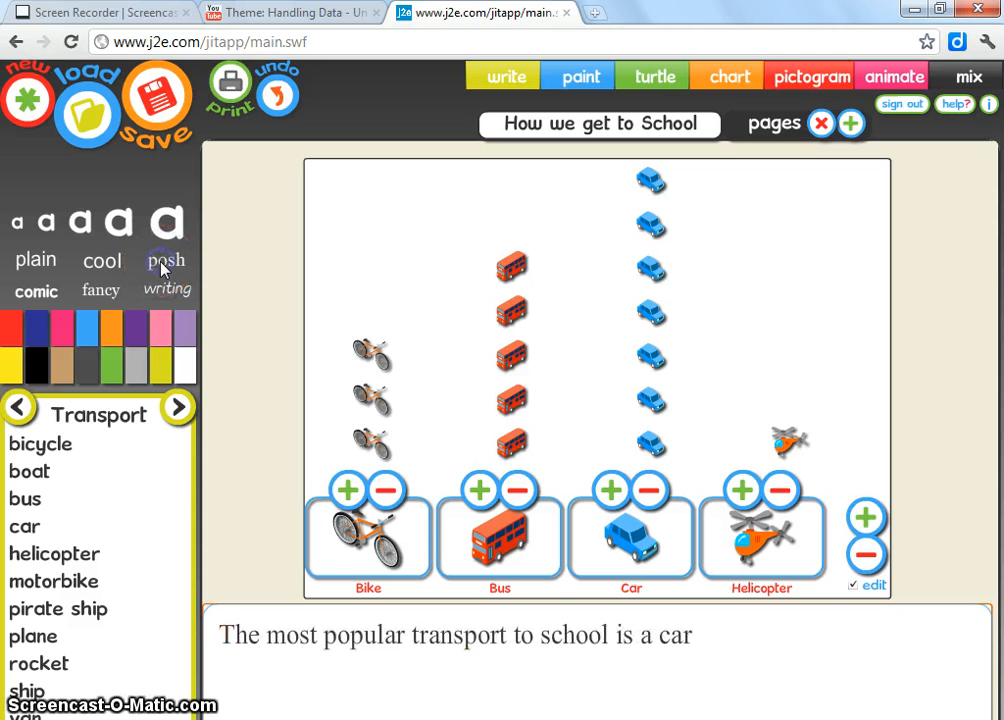
left_click(44, 291)
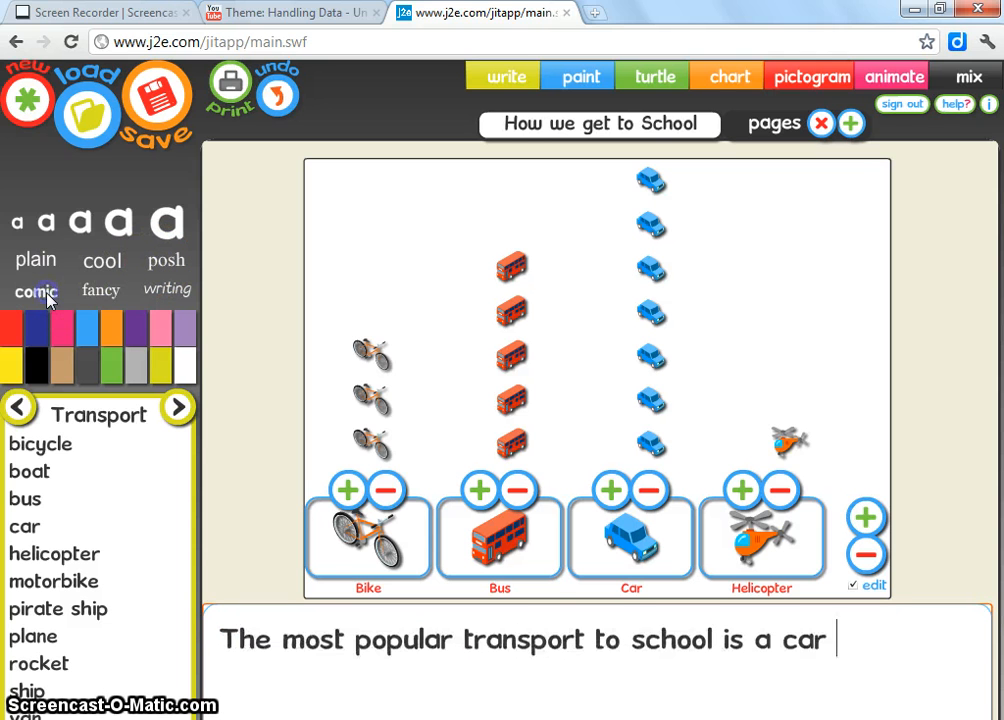
left_click(161, 290)
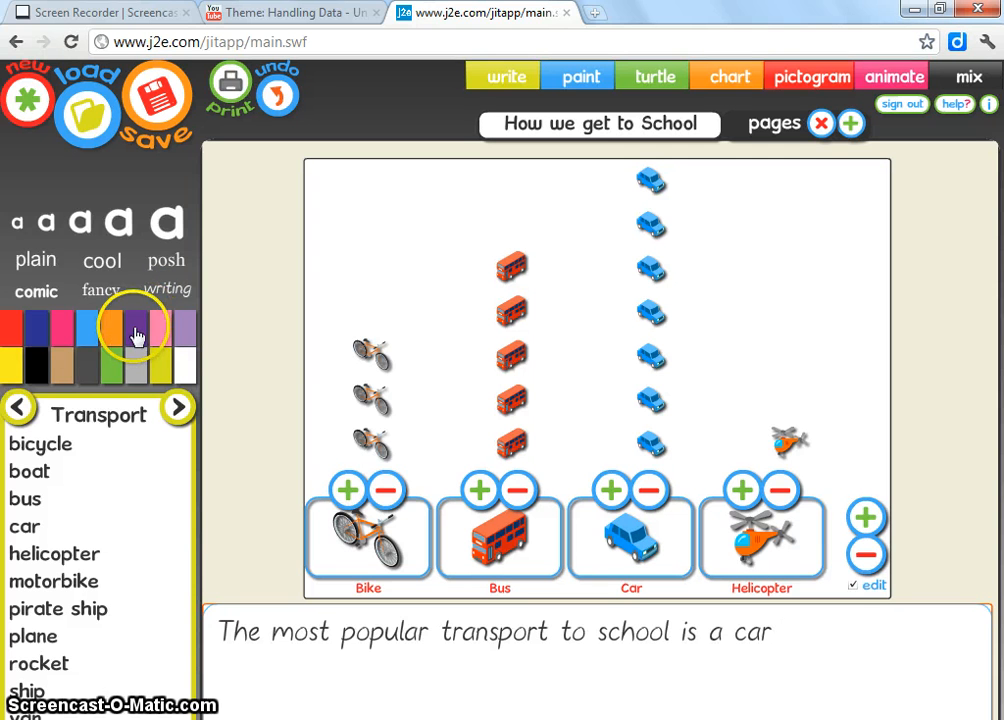
left_click(104, 335)
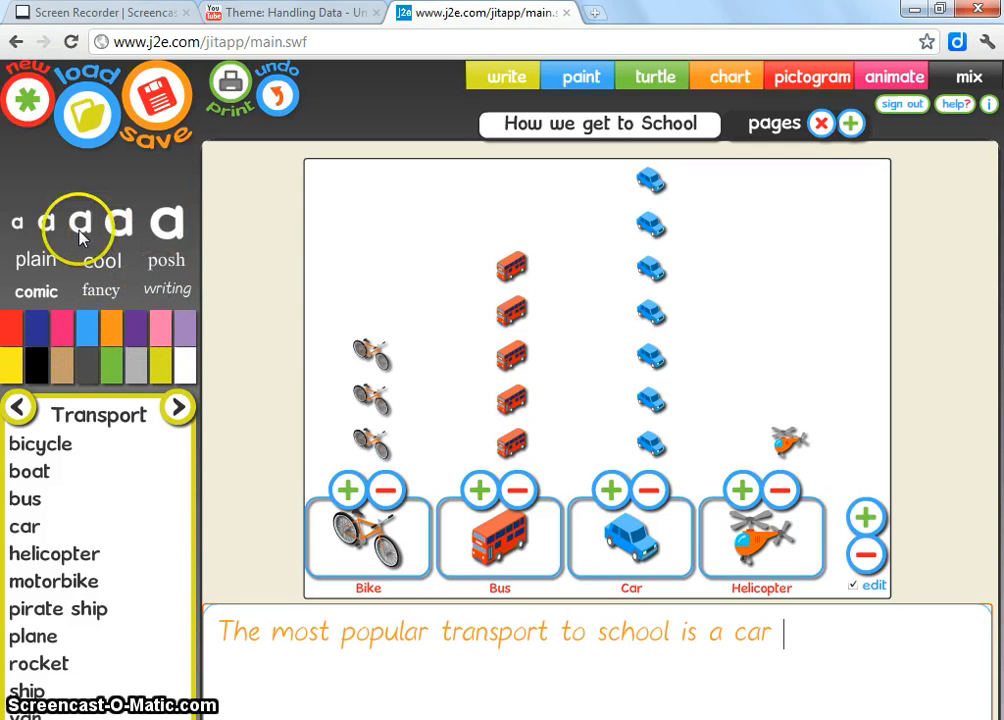
Step: Compare smallest and largest letter sizes, then settle on the medium size
left_click(18, 224)
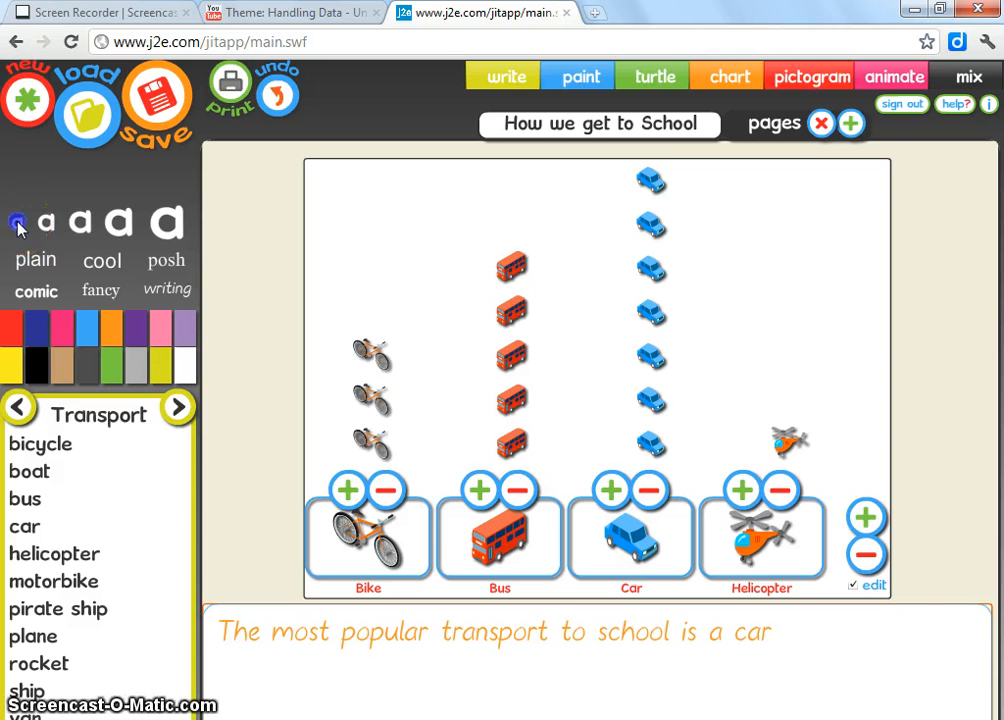
left_click(168, 221)
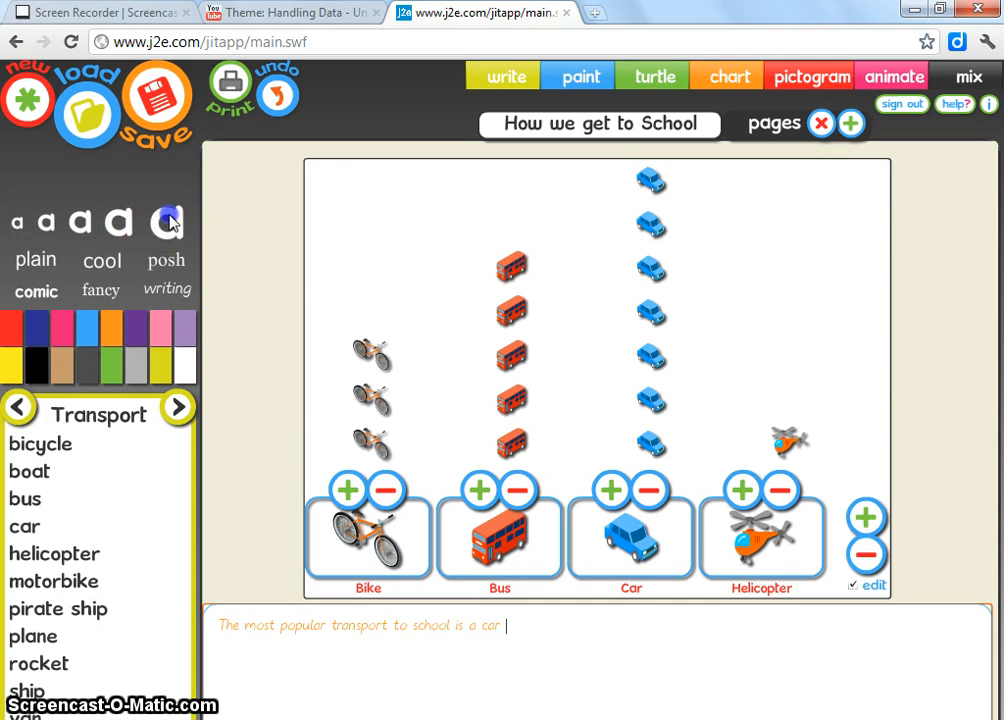
left_click(84, 222)
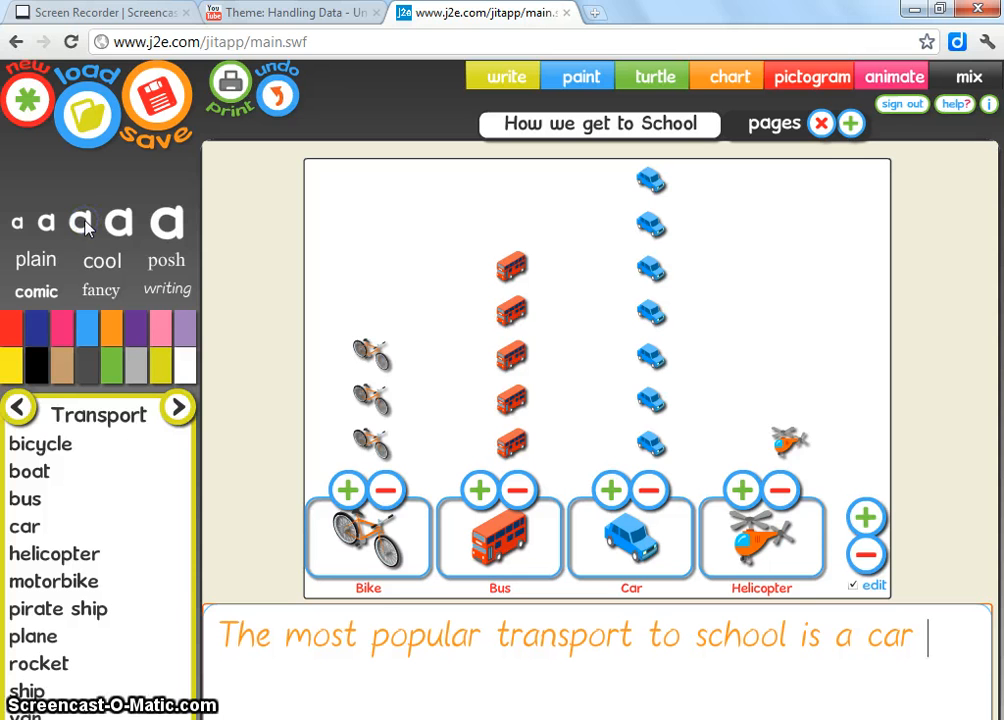
left_click(97, 373)
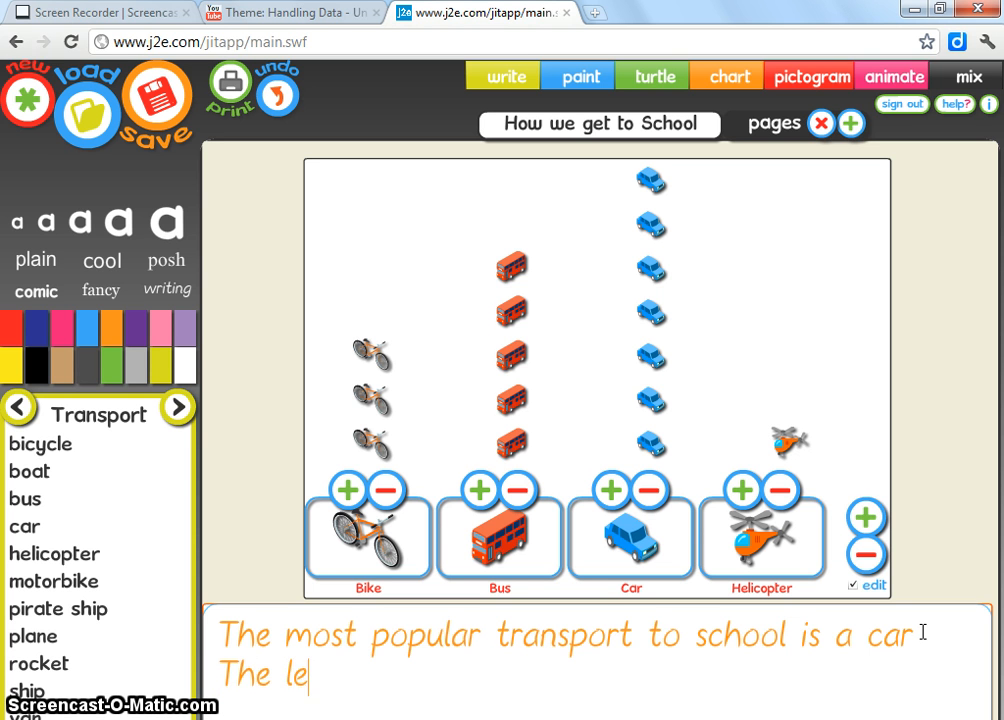
Step: Finish the line 'The least popular transport to school is by helicopter' and use the second-smallest size
type("ula")
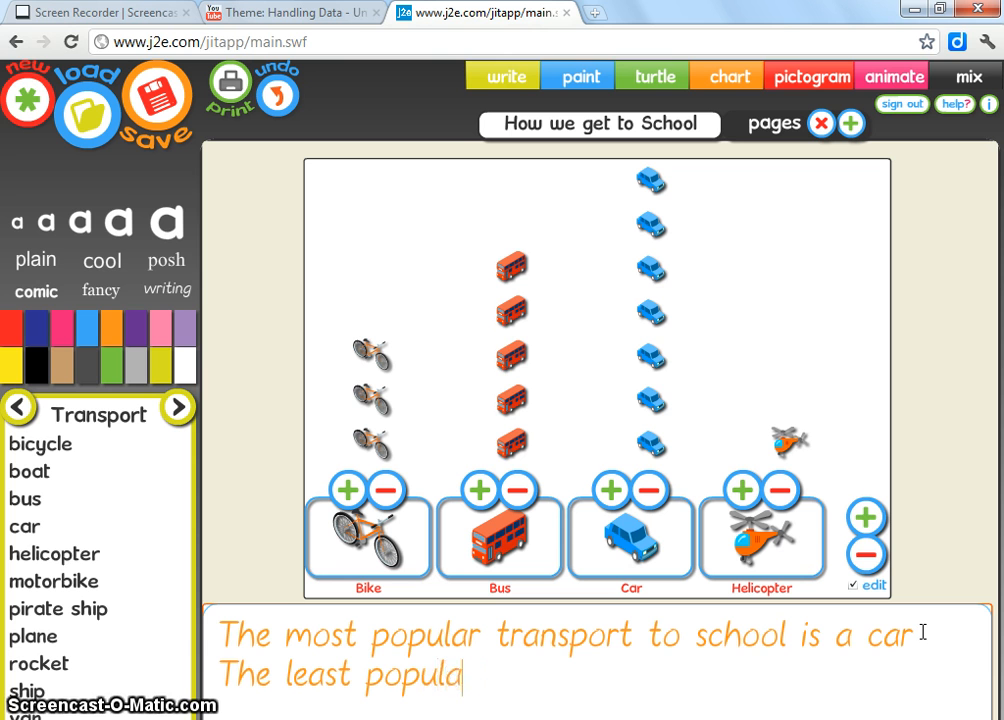
type("r transport to scho")
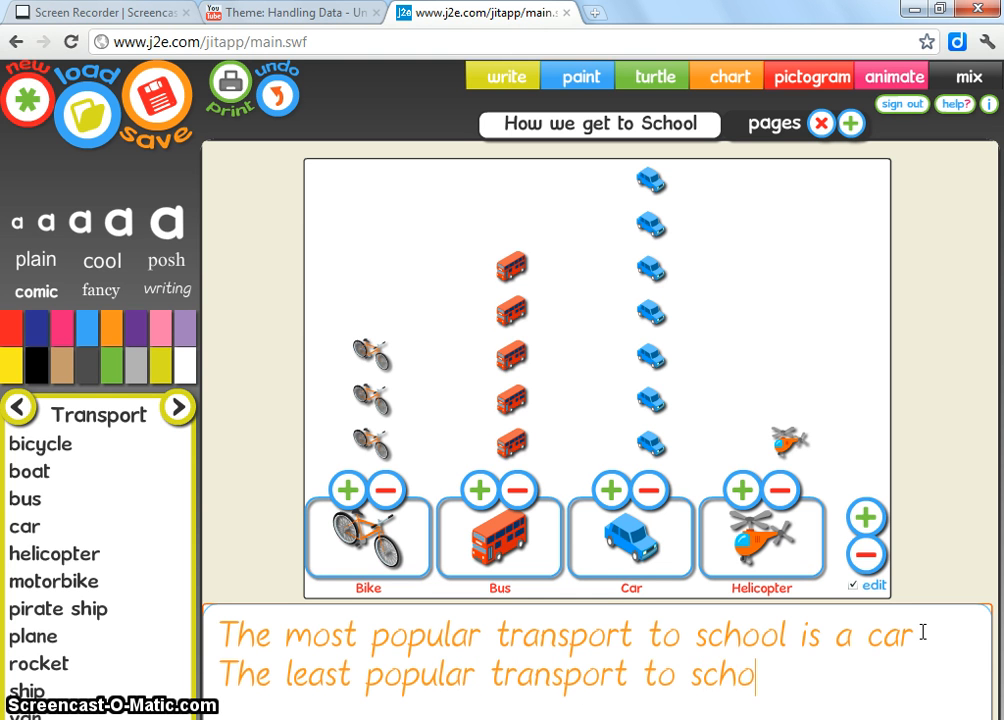
type("ol is ")
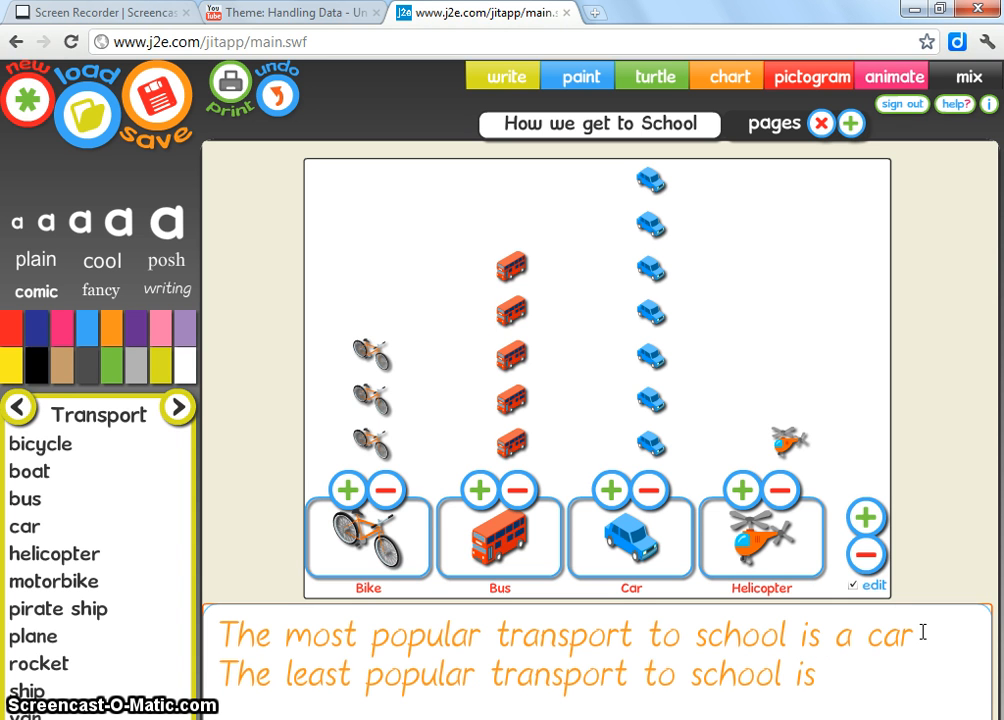
type("by heli")
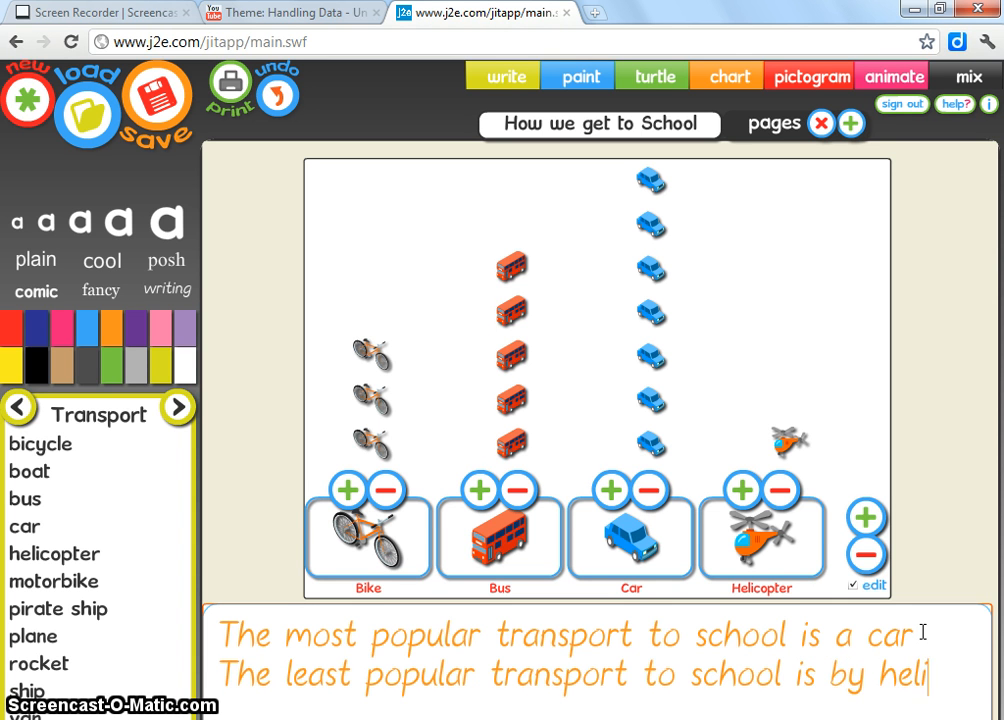
type("copter")
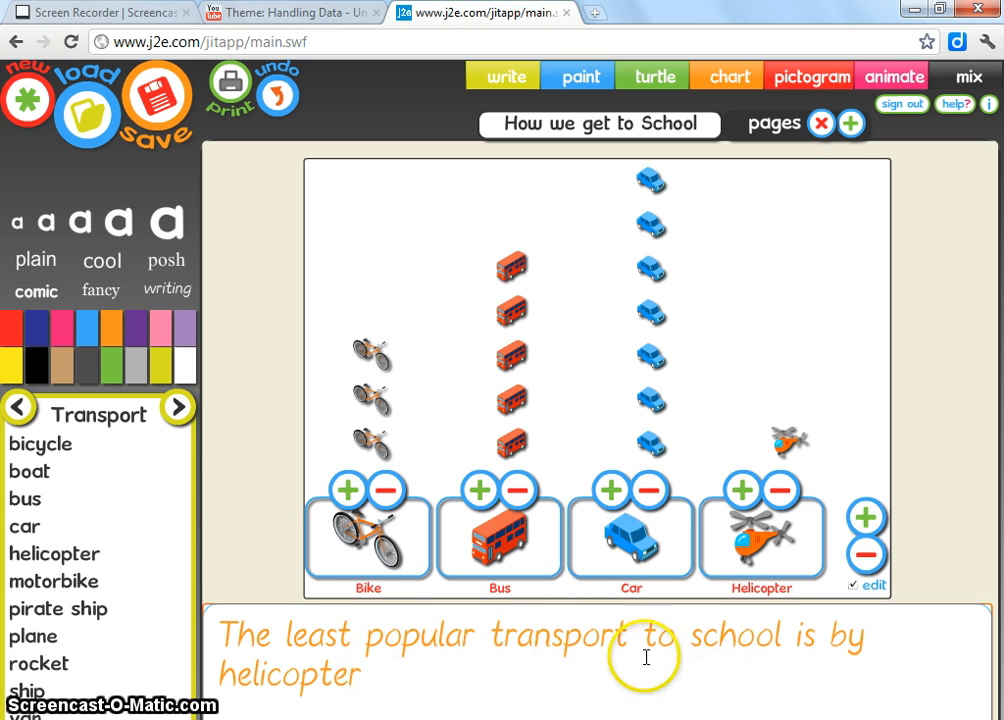
left_click(47, 224)
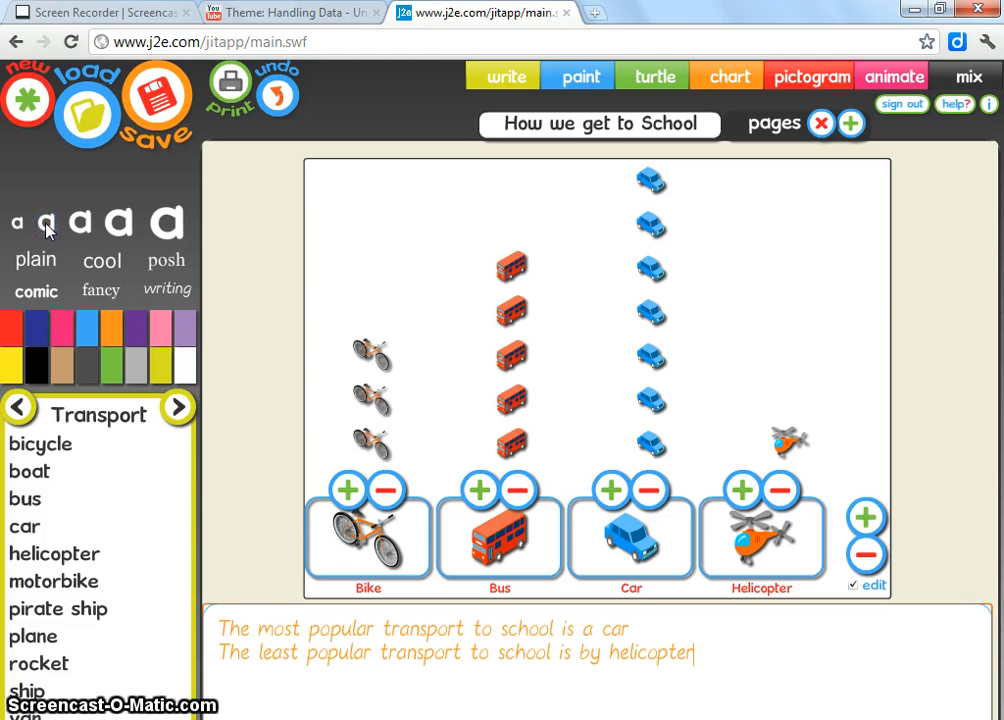